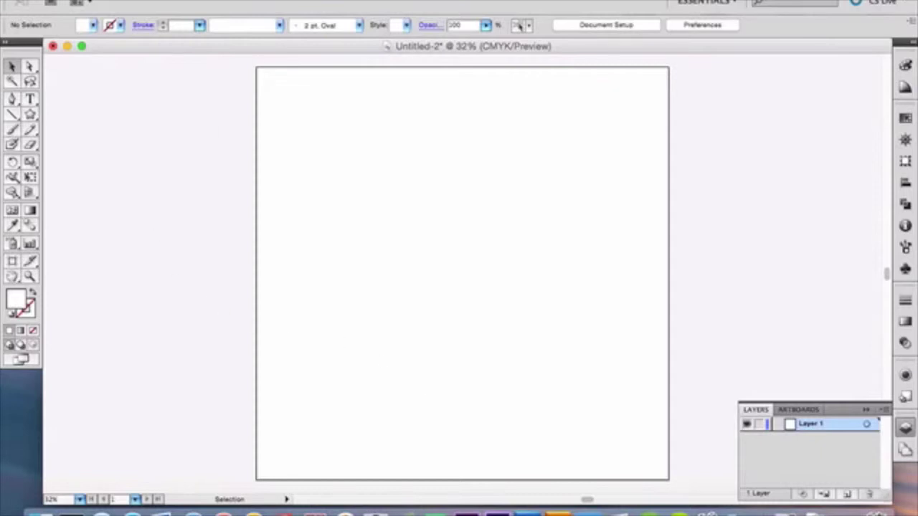
# Step: Check the Document Raster Effects Settings and close them without changes
pyautogui.click(295, 0)
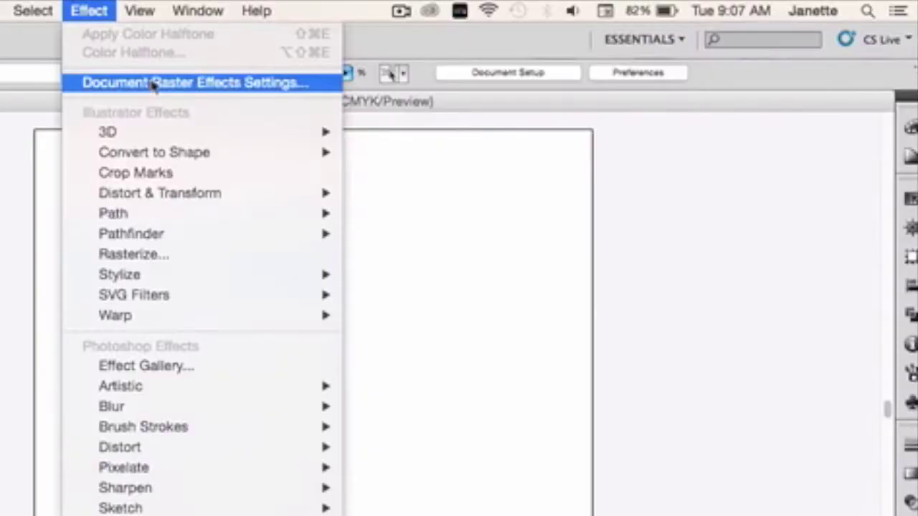
pyautogui.click(153, 83)
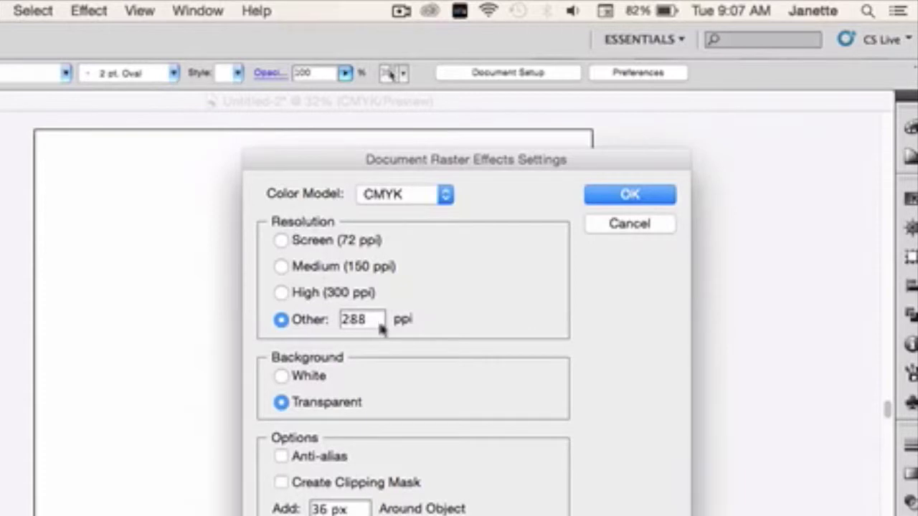
pyautogui.click(624, 227)
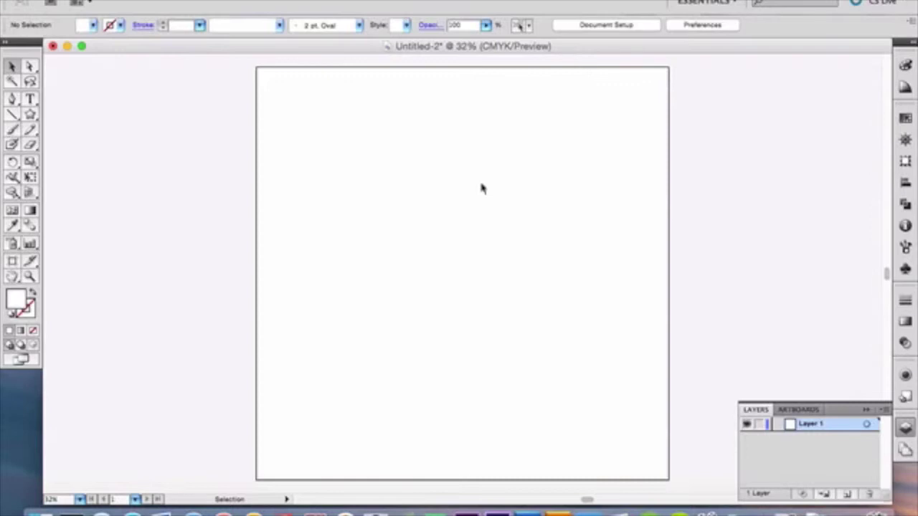
# Step: Draw a five-point star with Radius 1 800 px and Radius 2 420 px on the artboard
pyautogui.click(33, 119)
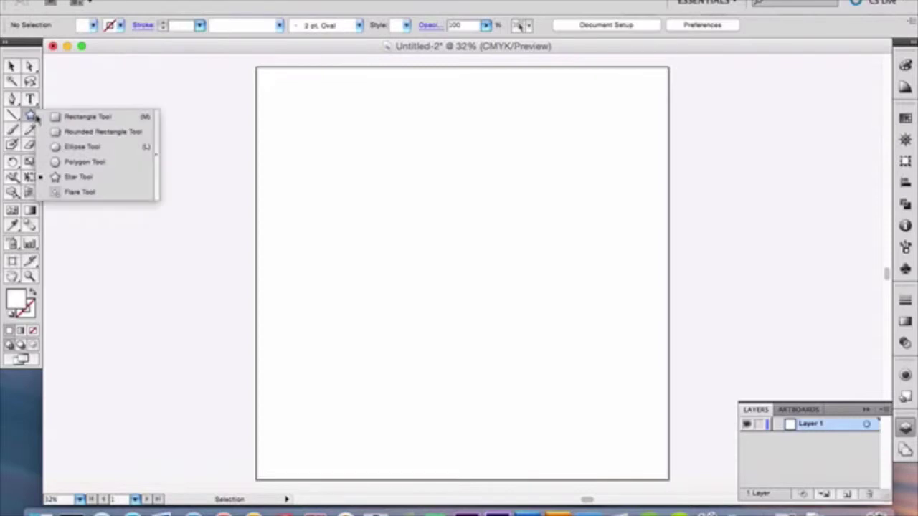
pyautogui.moveTo(36, 120); pyautogui.dragTo(54, 177)
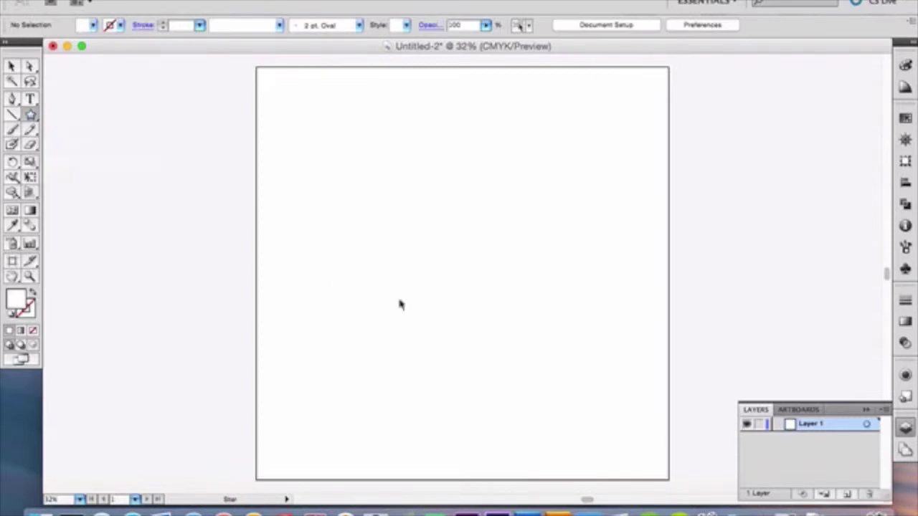
pyautogui.click(442, 295)
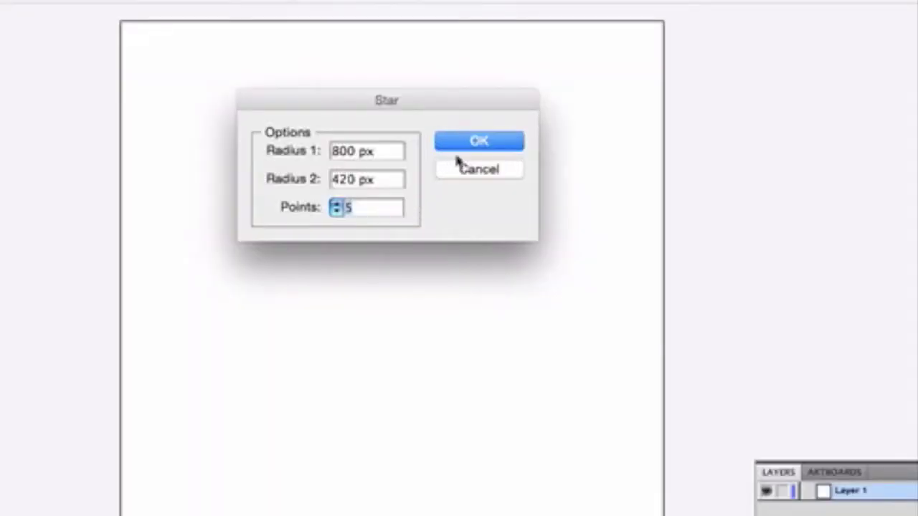
pyautogui.click(470, 141)
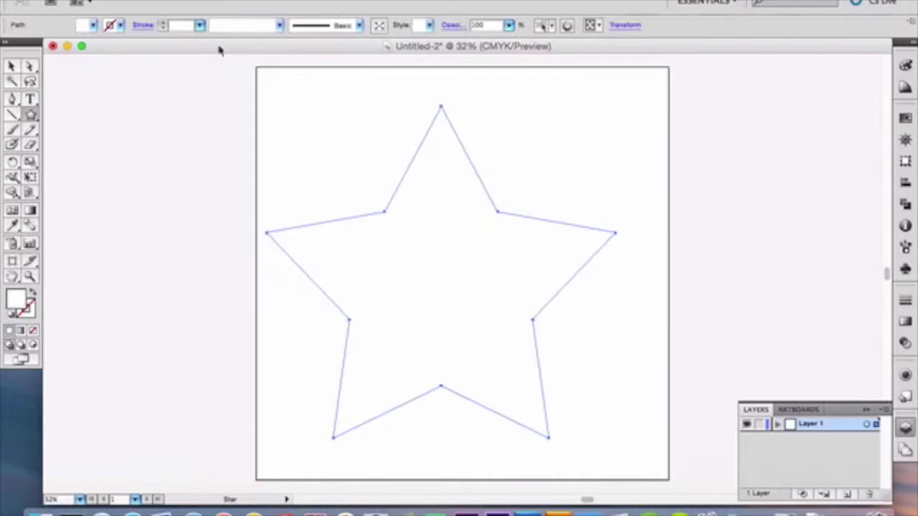
pyautogui.click(121, 25)
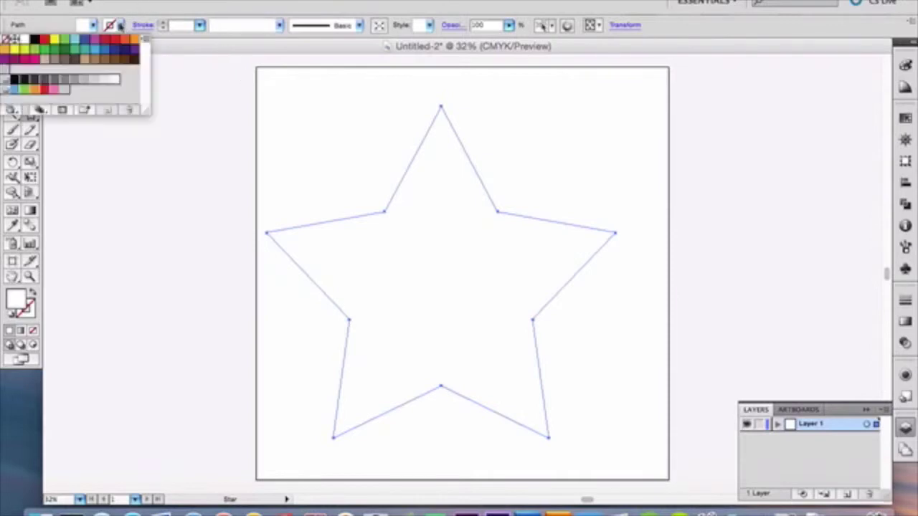
# Step: Give the star a black outline and select the whole star
pyautogui.click(35, 40)
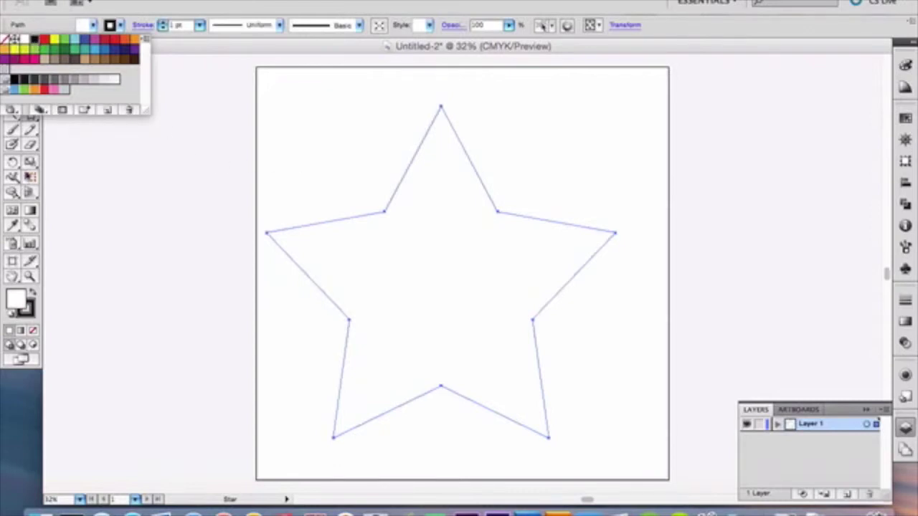
pyautogui.click(37, 147)
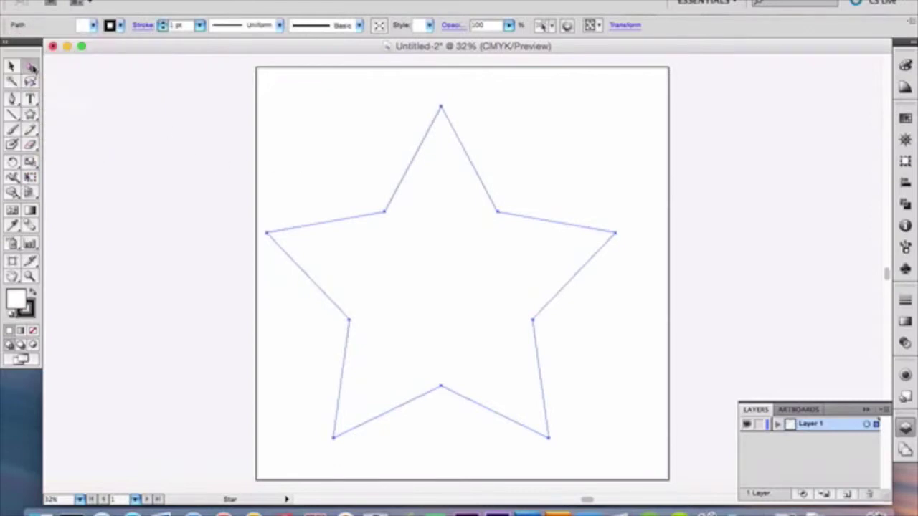
pyautogui.click(30, 66)
pyautogui.click(11, 66)
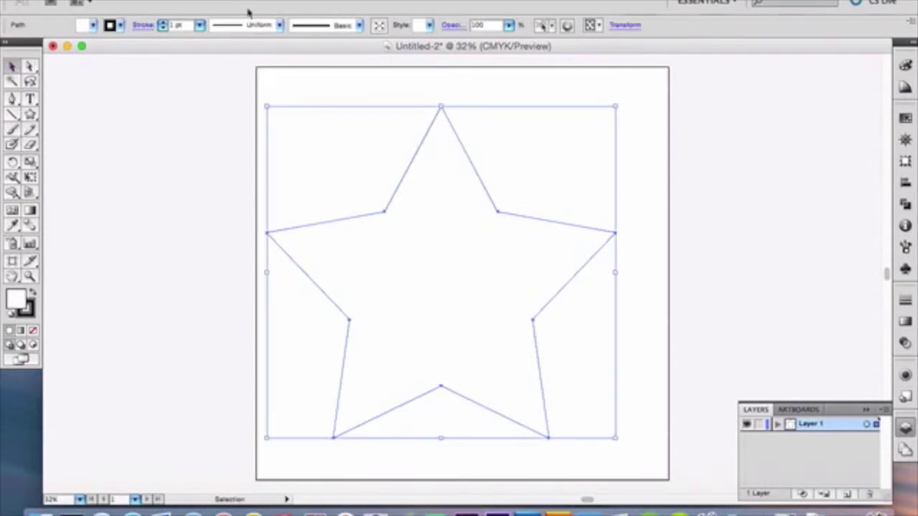
# Step: Copy the star and Paste in Place an identical copy on top of it
pyautogui.click(140, 1)
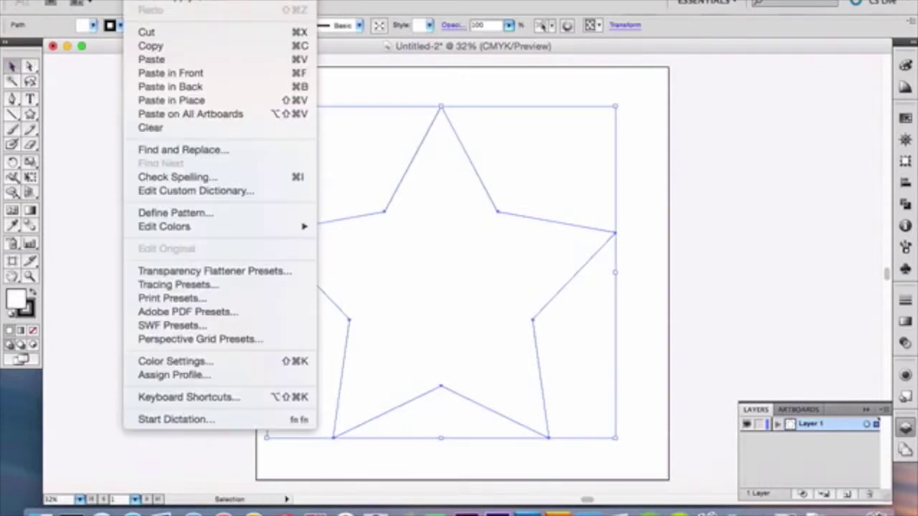
pyautogui.click(182, 46)
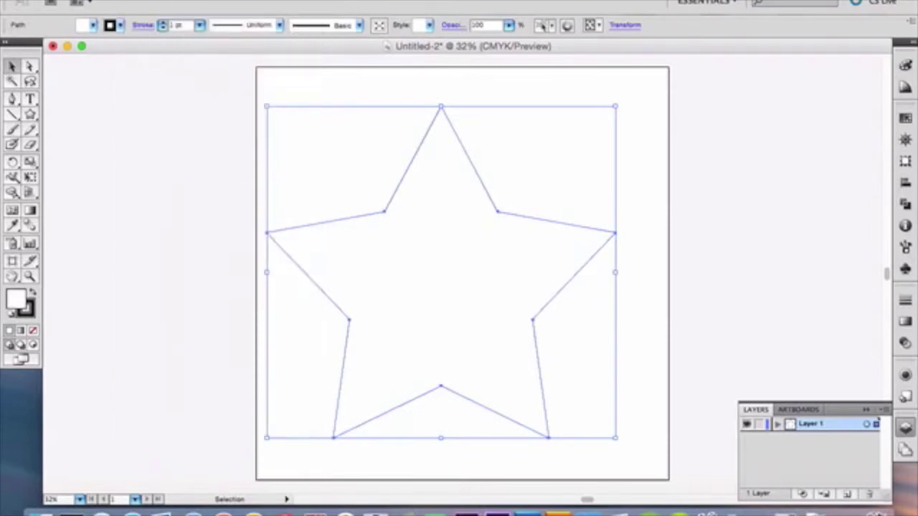
pyautogui.click(142, 2)
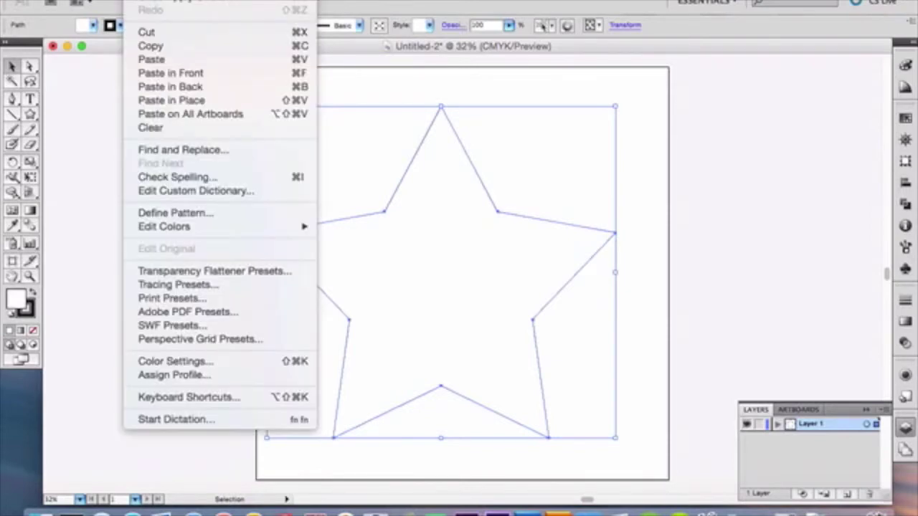
pyautogui.click(208, 106)
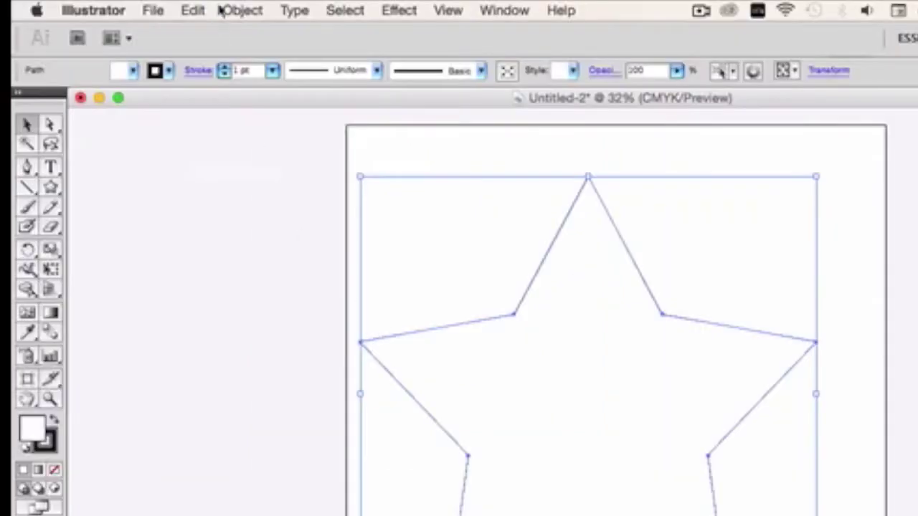
# Step: Scale the pasted copy uniformly to 25% so it sits centred inside the large star
pyautogui.click(219, 8)
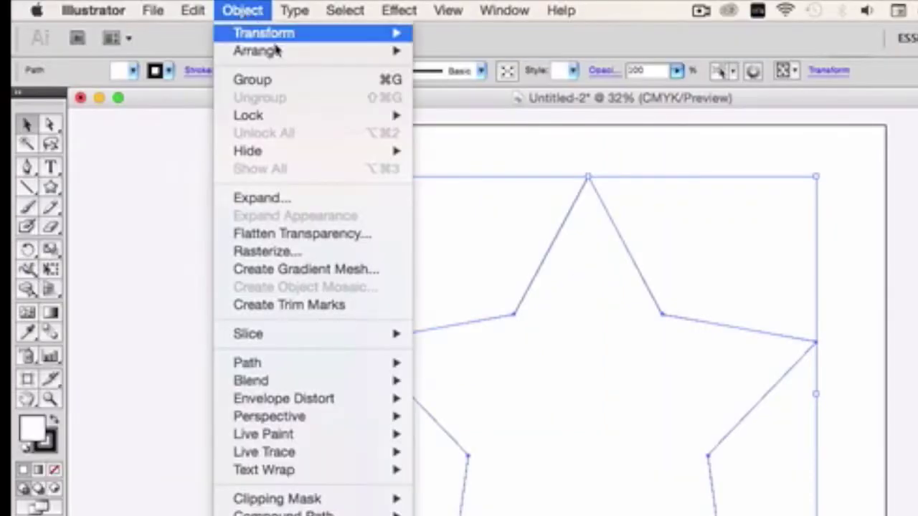
pyautogui.moveTo(283, 36)
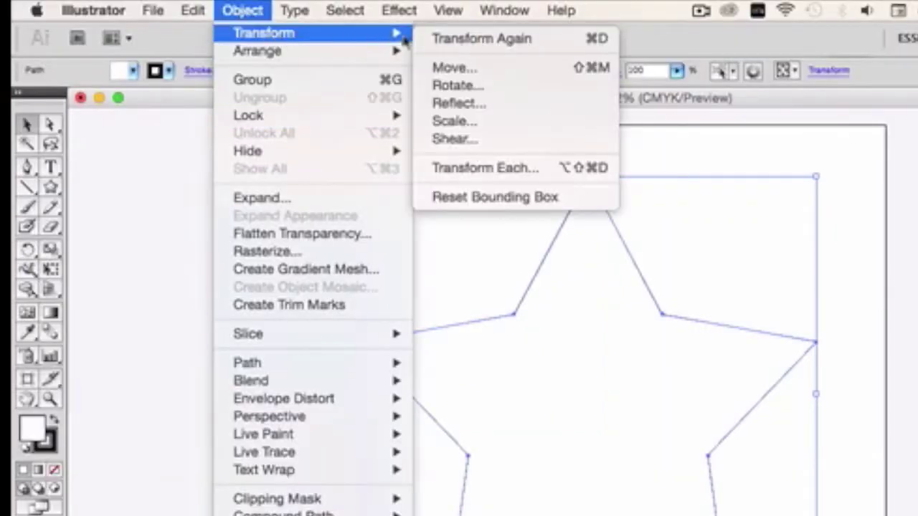
pyautogui.click(490, 123)
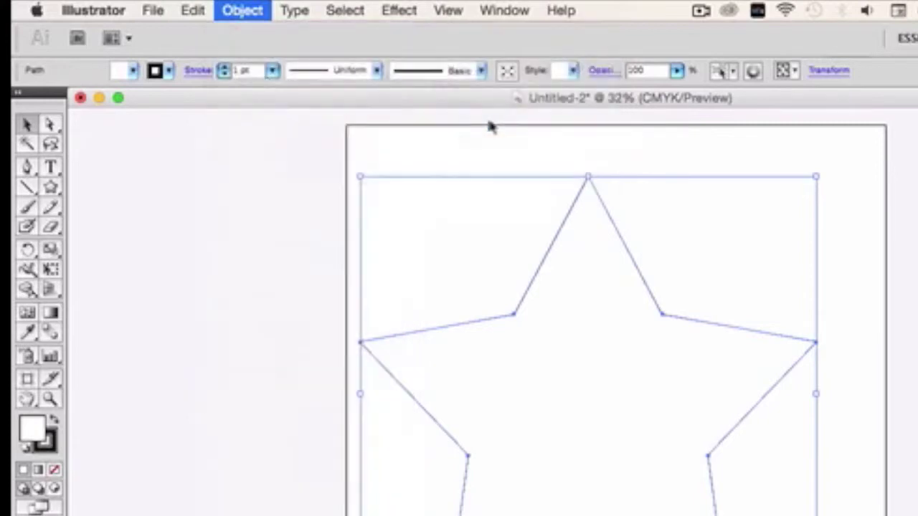
pyautogui.click(720, 211)
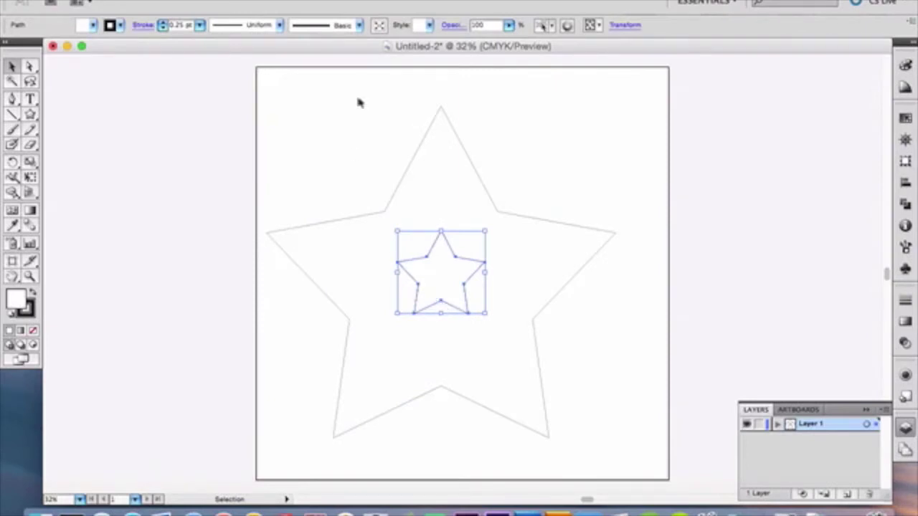
# Step: Set the small star's stroke to None
pyautogui.click(121, 26)
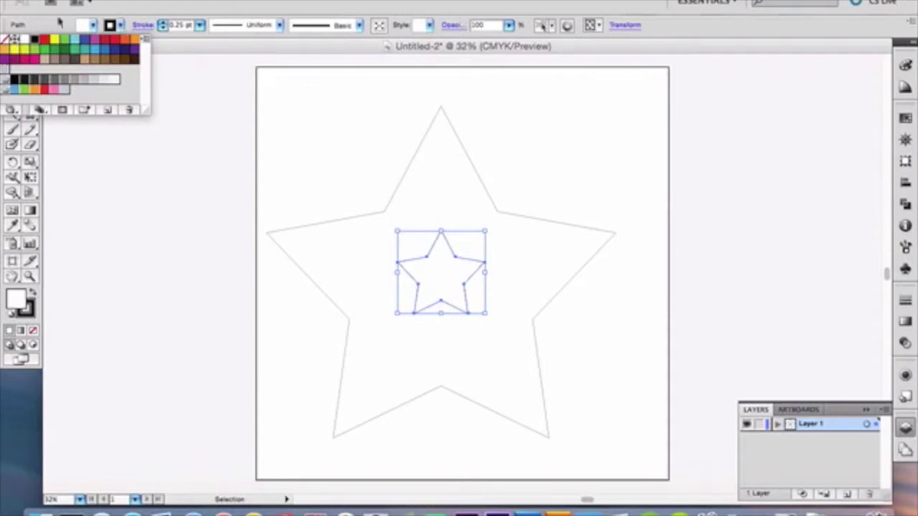
pyautogui.click(9, 39)
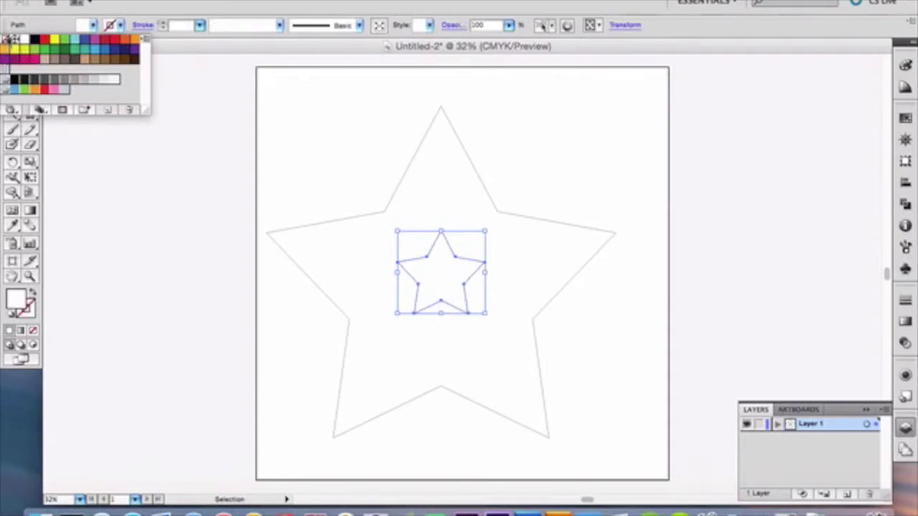
pyautogui.click(342, 291)
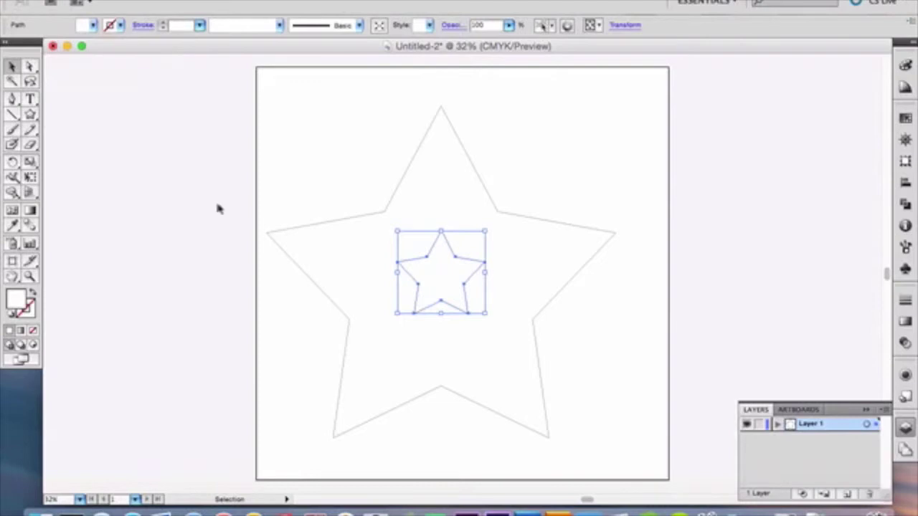
# Step: Set the large star's stroke to None as well, then deselect it
pyautogui.click(305, 254)
pyautogui.click(91, 27)
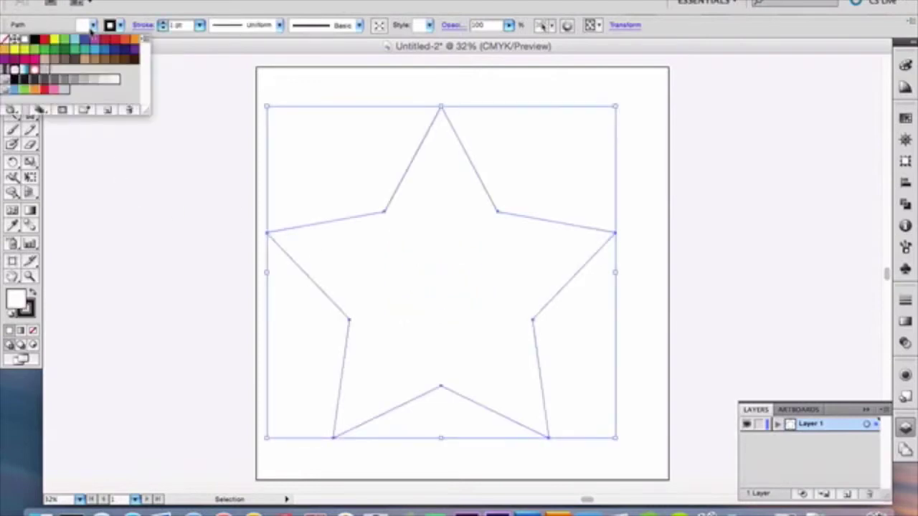
pyautogui.click(109, 29)
pyautogui.click(111, 27)
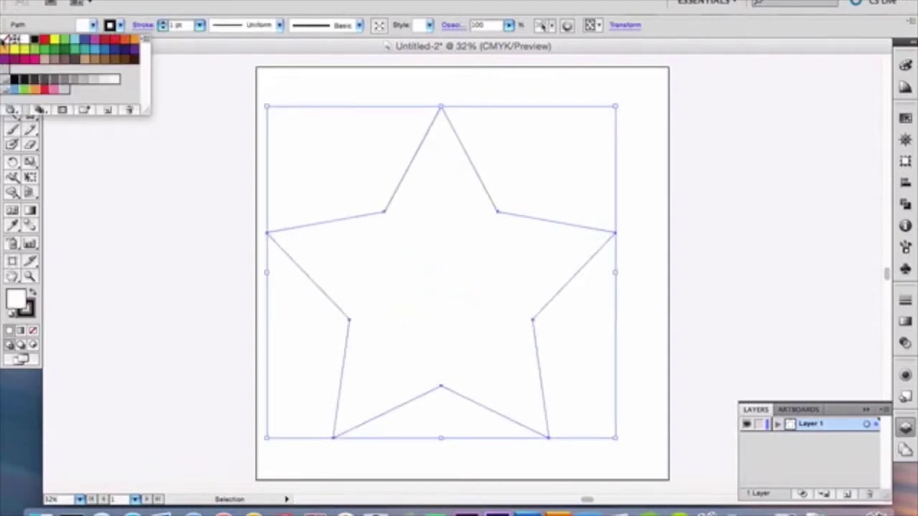
pyautogui.click(6, 40)
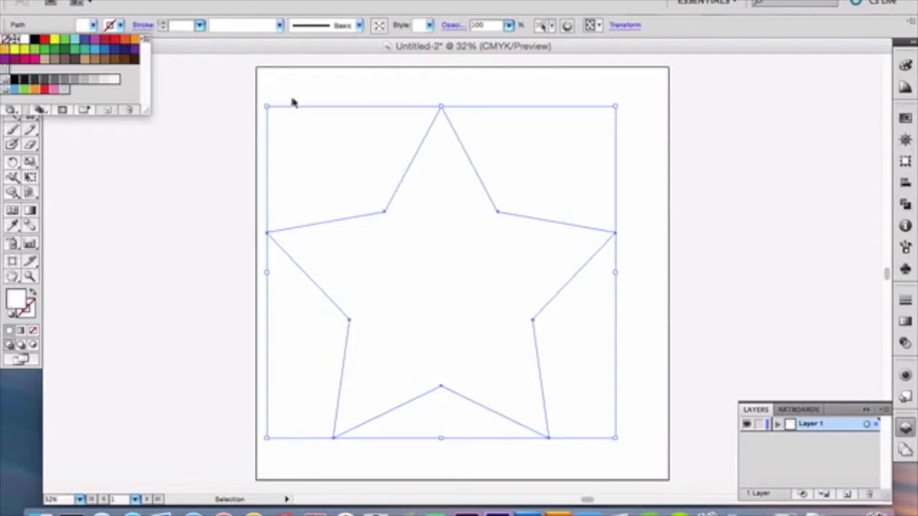
pyautogui.click(302, 91)
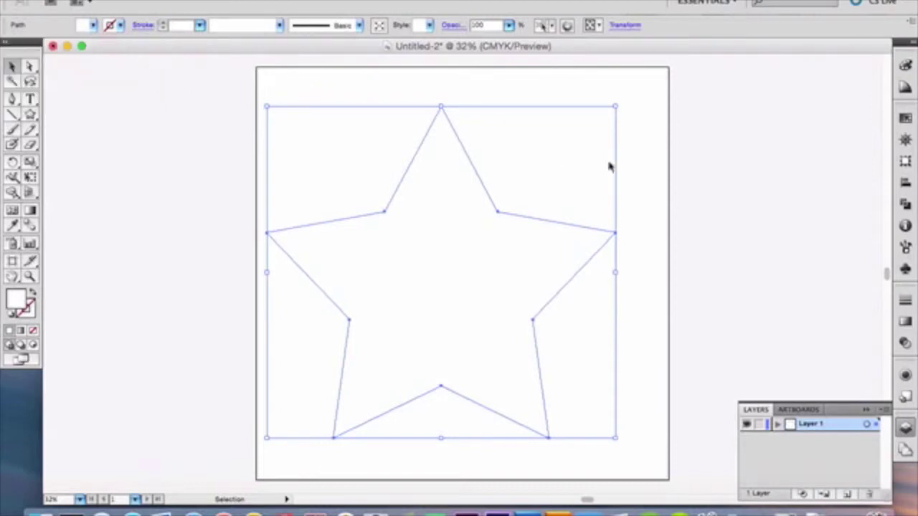
pyautogui.click(642, 175)
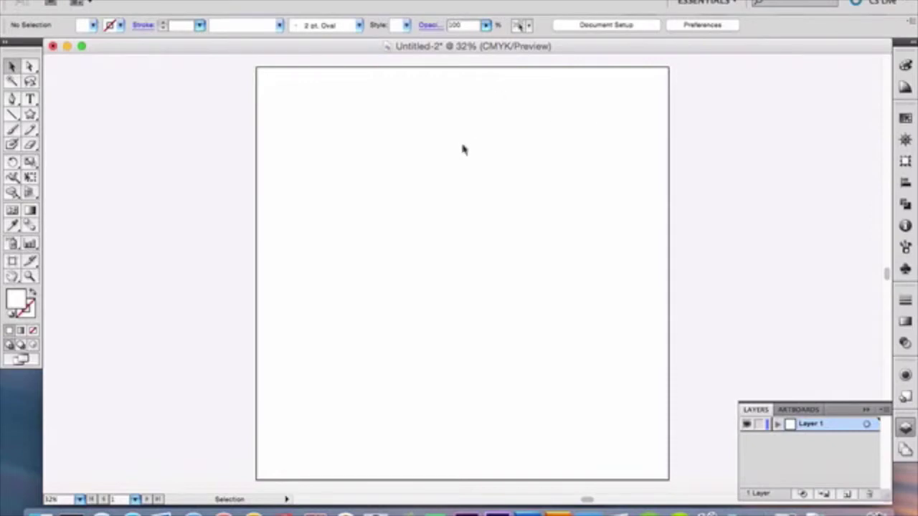
# Step: Select the small star and open its fill colour picker from the Color panel
pyautogui.click(445, 246)
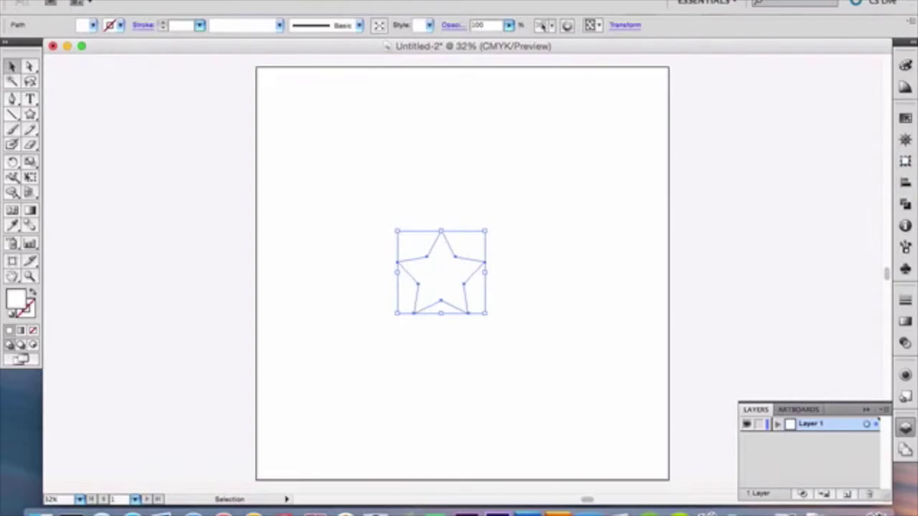
pyautogui.click(362, 1)
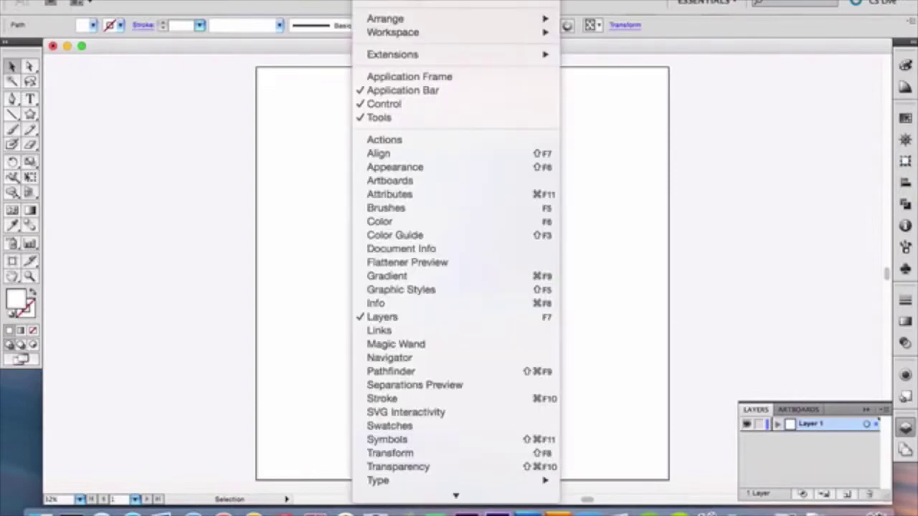
pyautogui.click(426, 222)
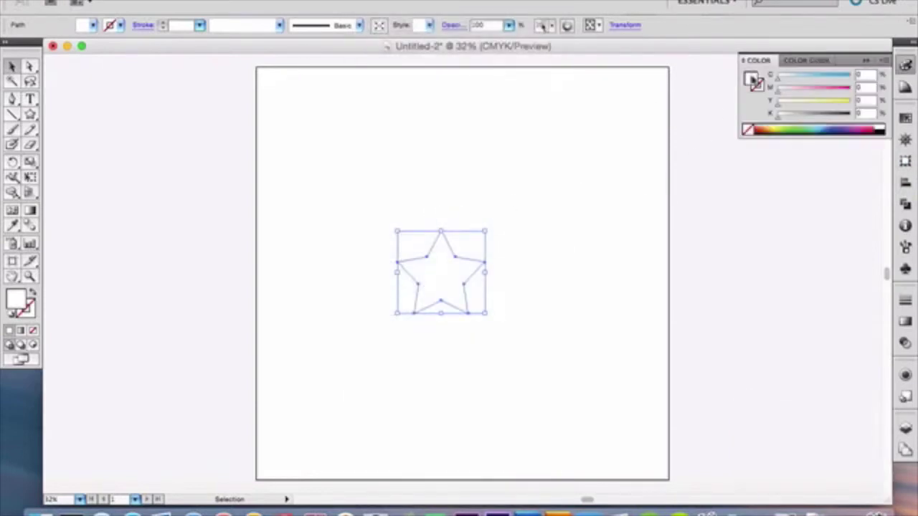
pyautogui.doubleClick(753, 81)
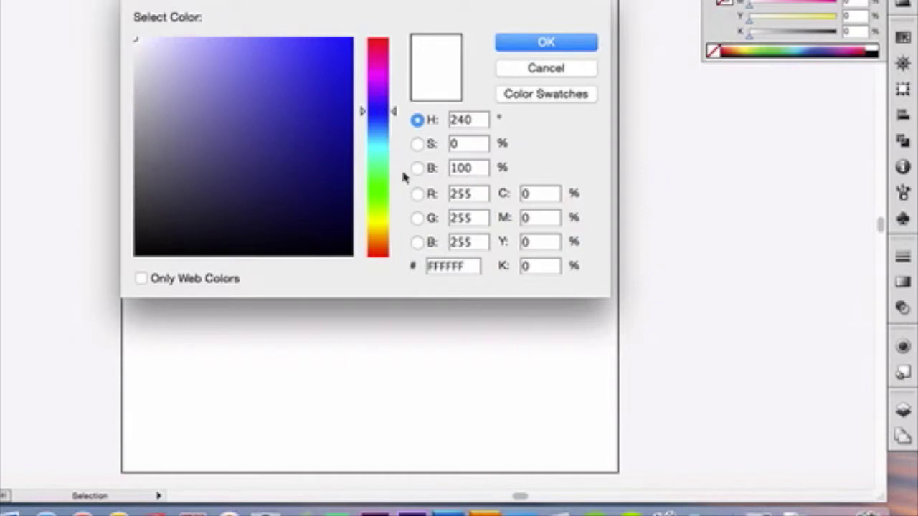
# Step: Fill the small star with RGB 77/77/77 and paste the large white star back behind it
pyautogui.moveTo(479, 194); pyautogui.dragTo(391, 195)
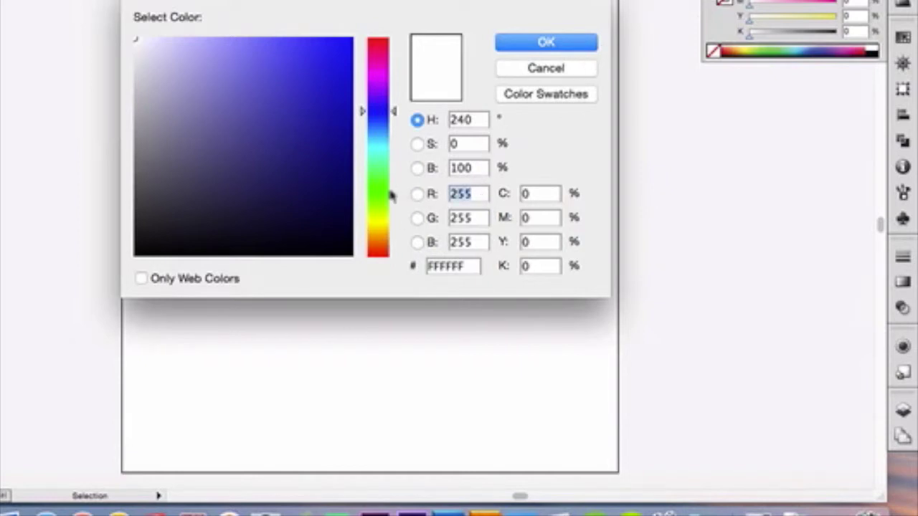
pyautogui.write('77')
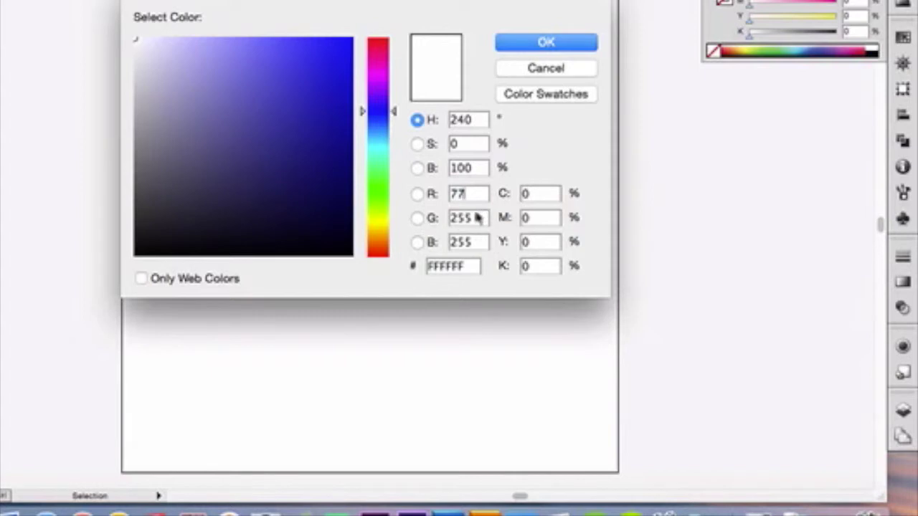
pyautogui.moveTo(477, 219); pyautogui.dragTo(423, 220)
pyautogui.write('77')
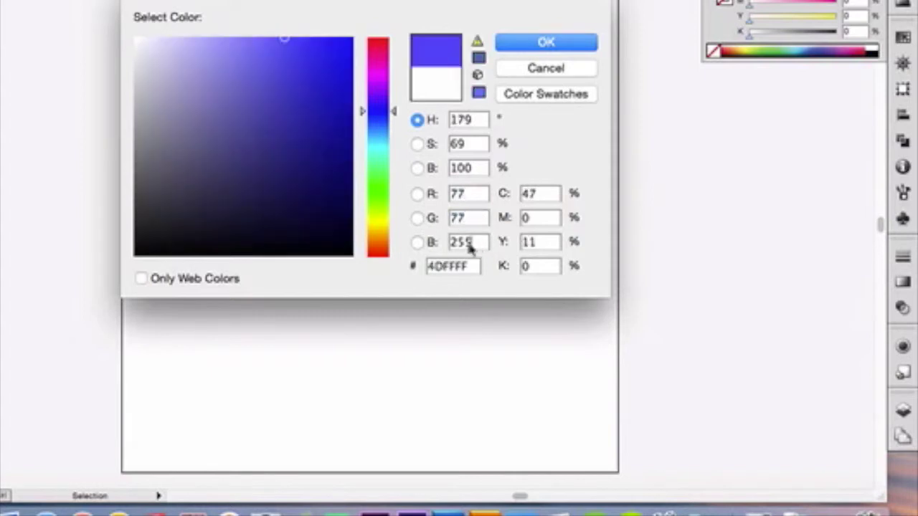
pyautogui.click(479, 244)
pyautogui.write('7')
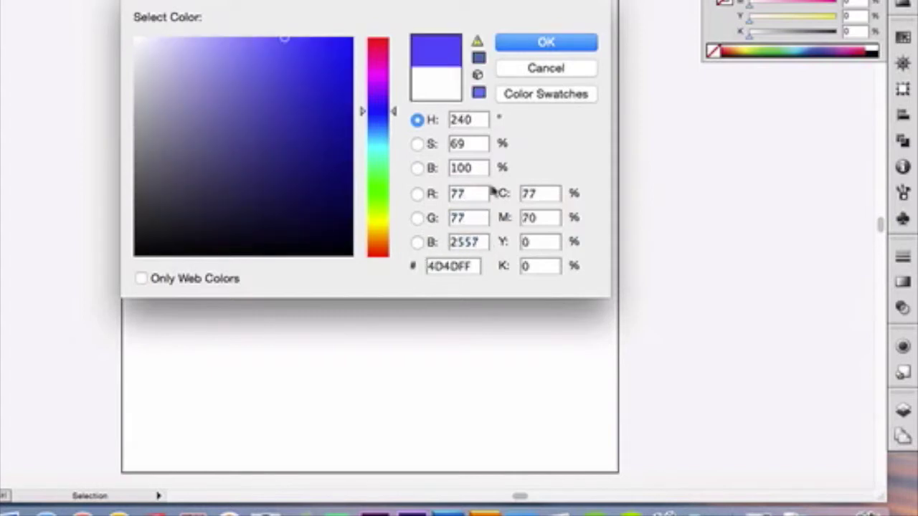
pyautogui.press('BackSpace')
pyautogui.press('BackSpace')
pyautogui.press('BackSpace')
pyautogui.press('BackSpace')
pyautogui.write('77')
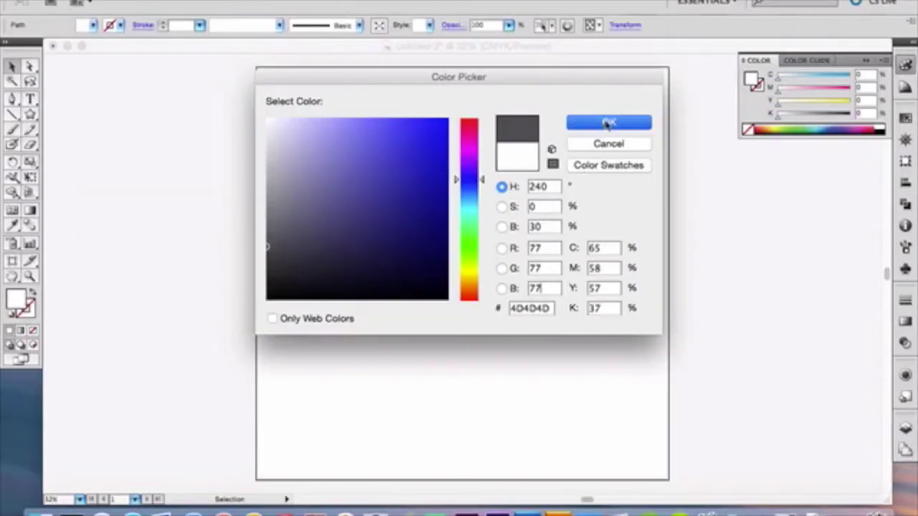
pyautogui.click(545, 45)
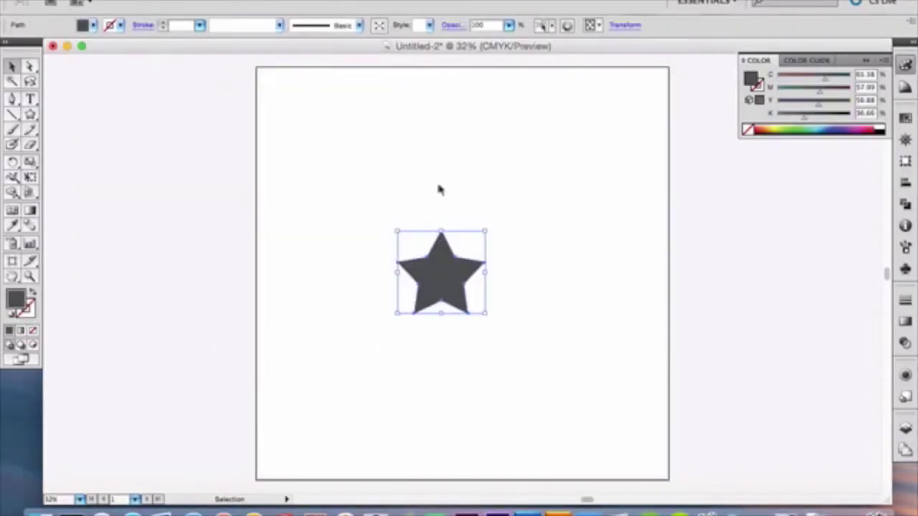
pyautogui.press('super+f')
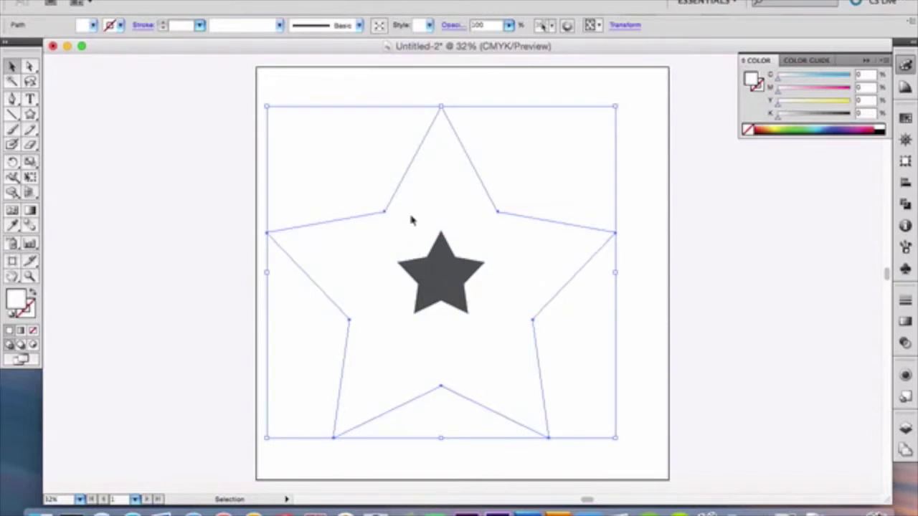
# Step: Select both stars with Select > All, make a blend between them, then deselect
pyautogui.click(379, 78)
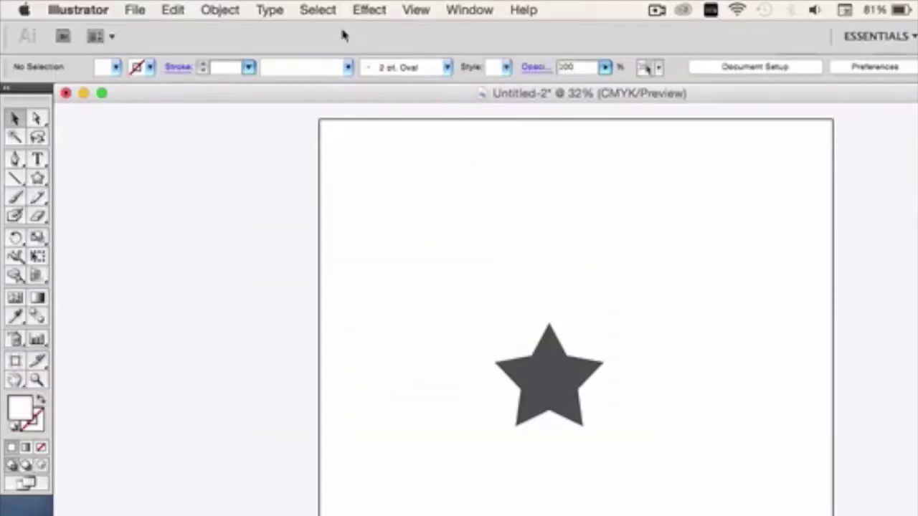
pyautogui.click(318, 9)
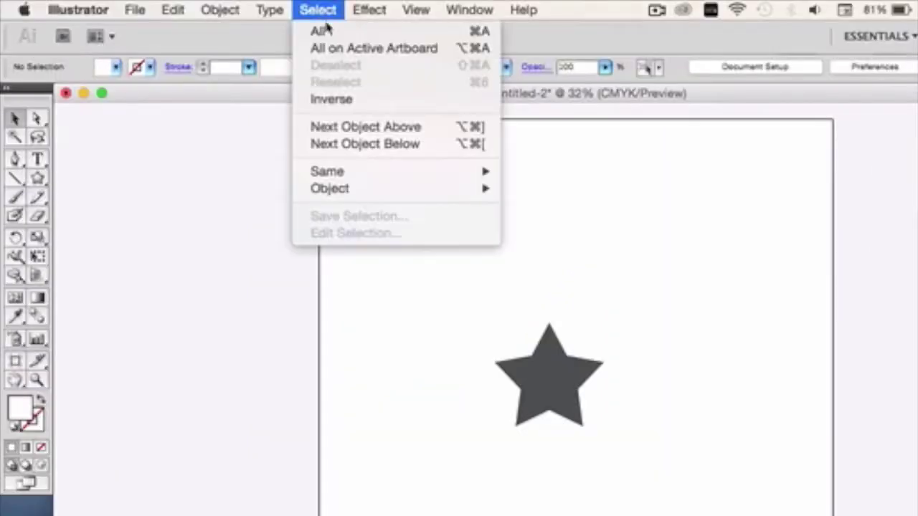
pyautogui.click(329, 31)
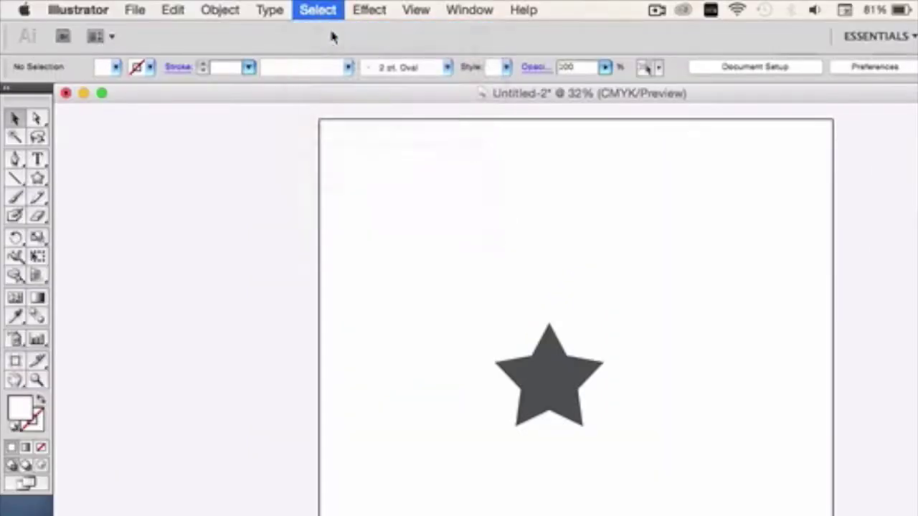
pyautogui.click(232, 11)
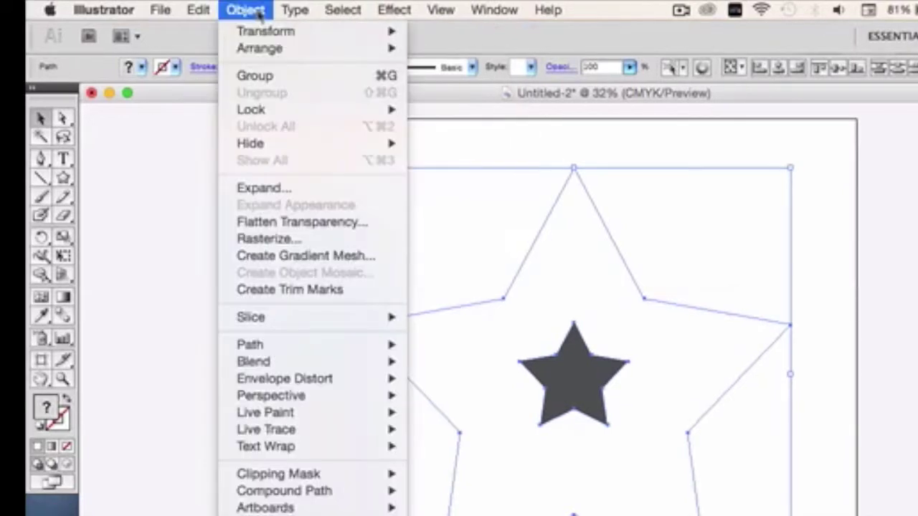
pyautogui.moveTo(337, 363)
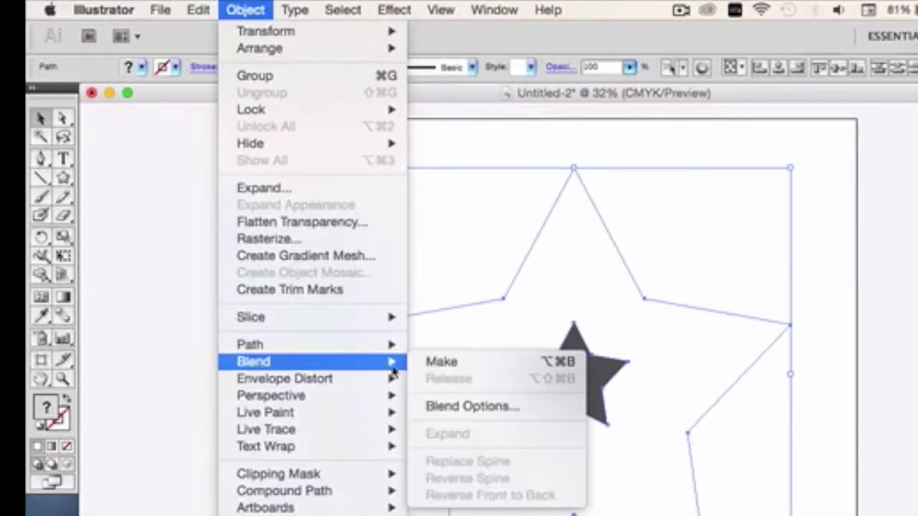
pyautogui.click(428, 369)
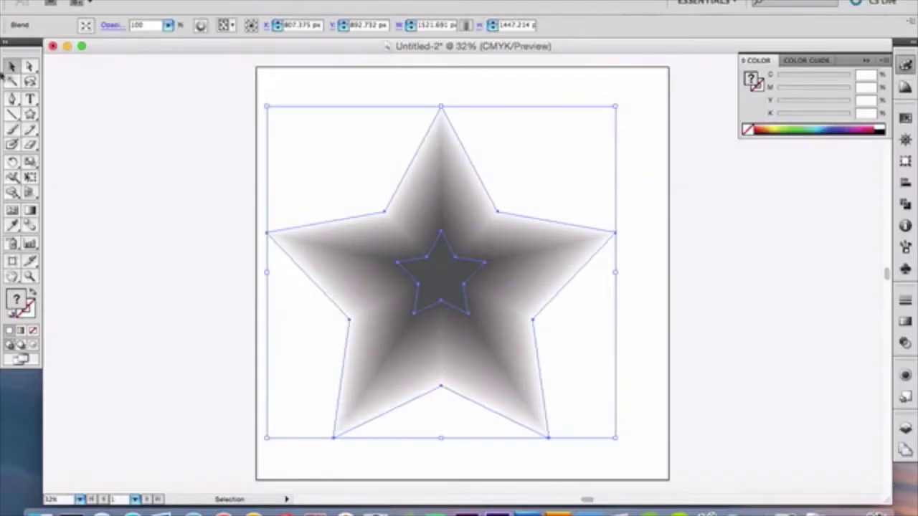
pyautogui.click(259, 158)
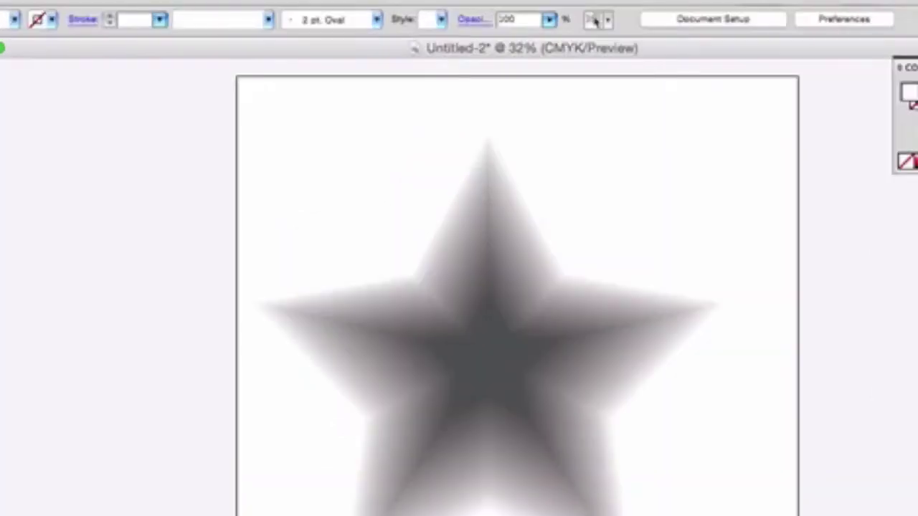
# Step: Apply Color Halftone with a 96 px max radius and all four channel angles at 128
pyautogui.click(302, 1)
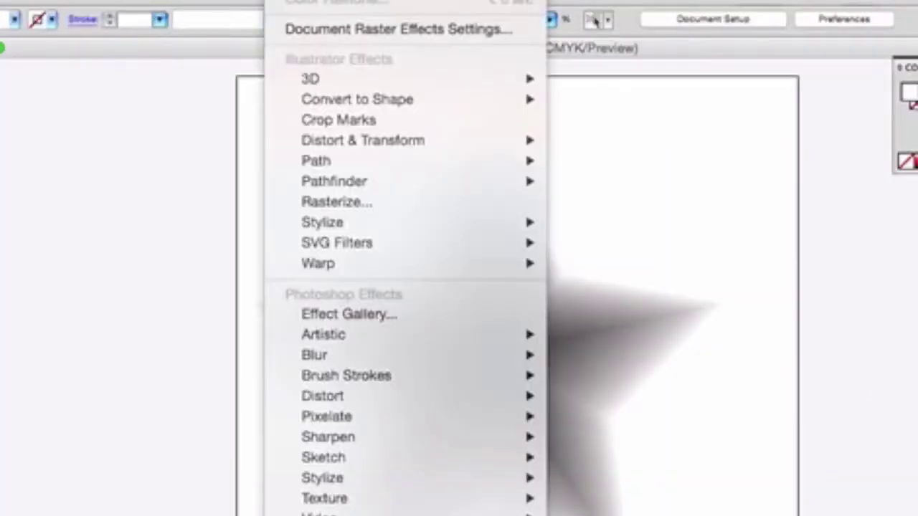
pyautogui.moveTo(431, 423)
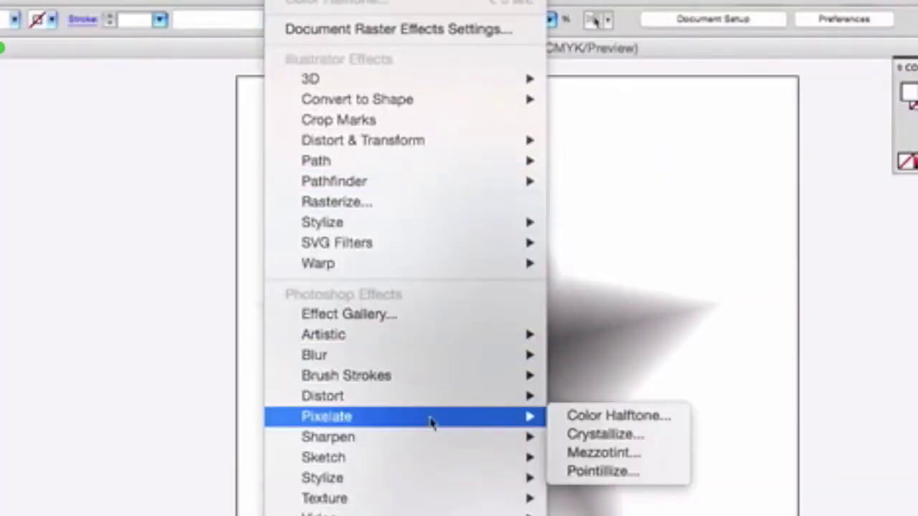
pyautogui.click(604, 418)
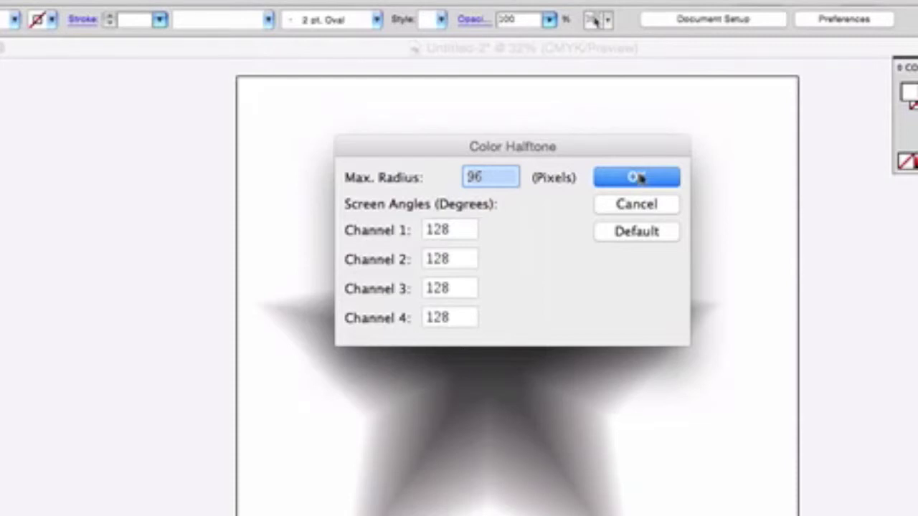
pyautogui.click(638, 177)
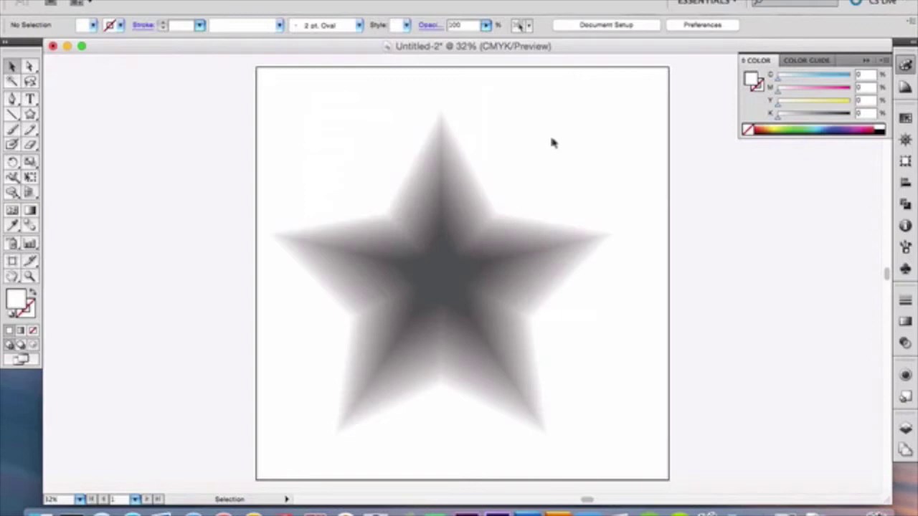
pyautogui.press('super+z')
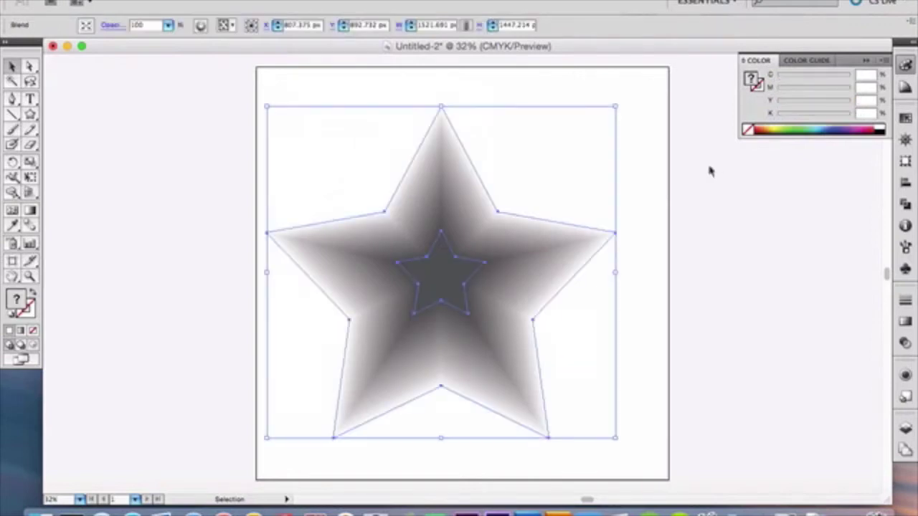
# Step: Let the halftone finish rendering and deselect to view the black dot star
pyautogui.press('super+shift+z')
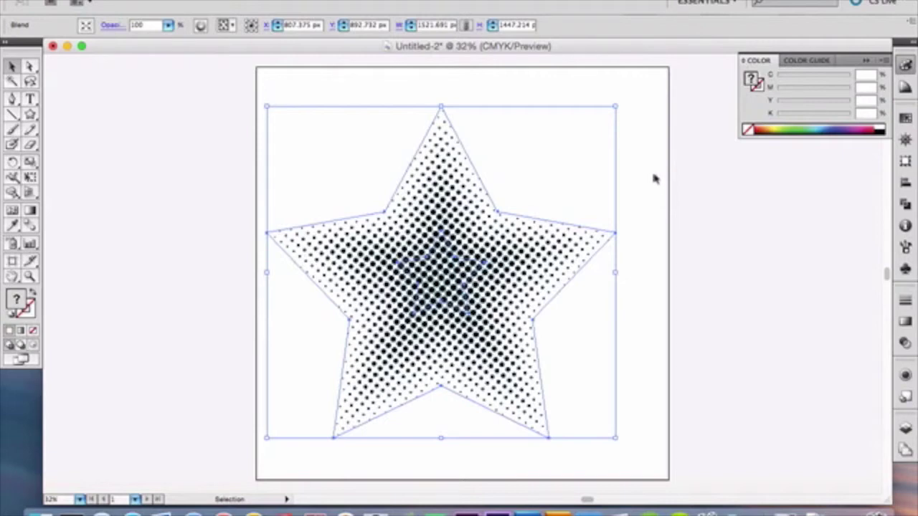
pyautogui.click(652, 174)
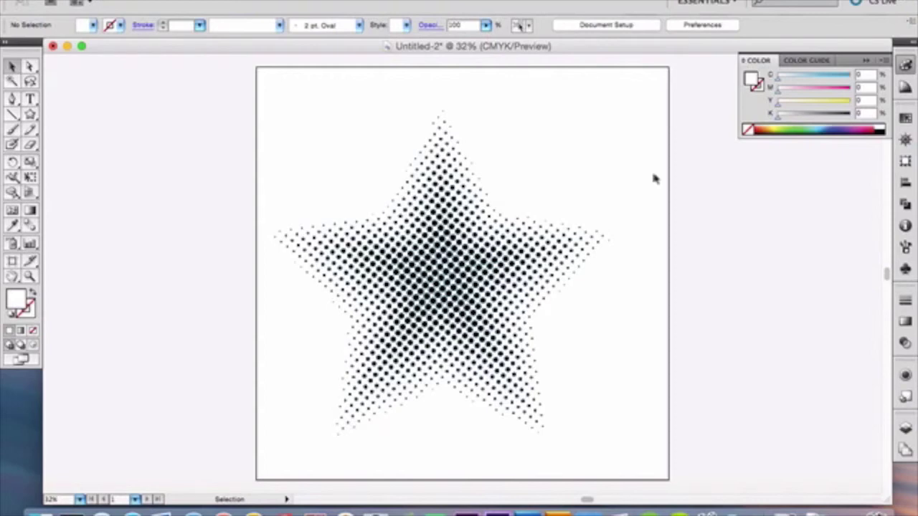
# Step: Select the halftone star and use Expand Appearance to turn it into an embedded image
pyautogui.press('super+a')
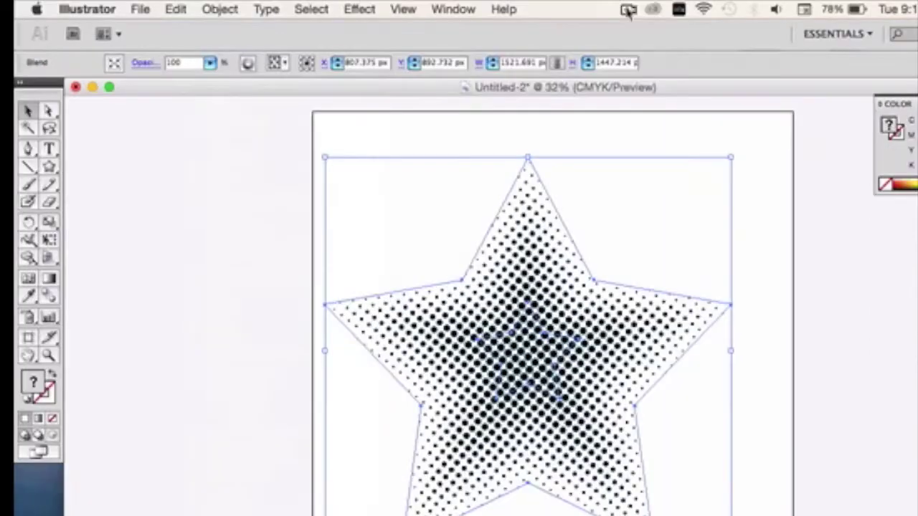
pyautogui.click(221, 9)
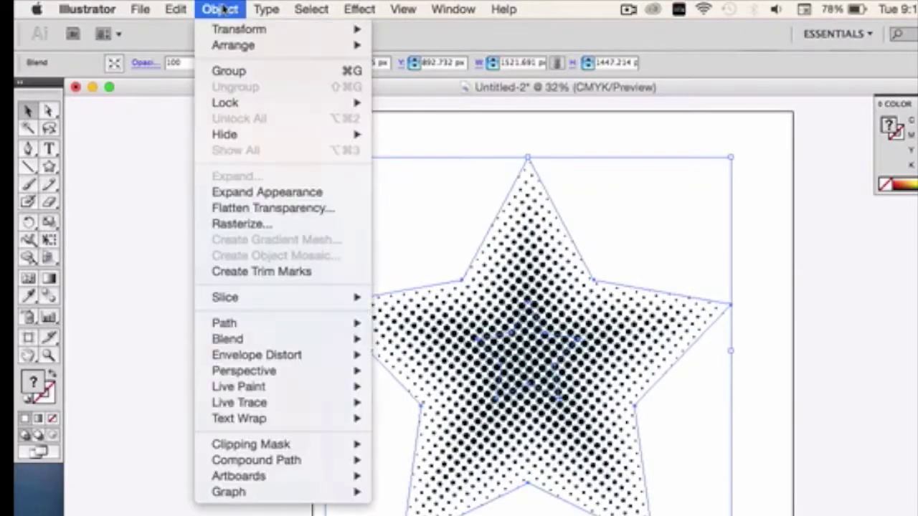
pyautogui.click(242, 200)
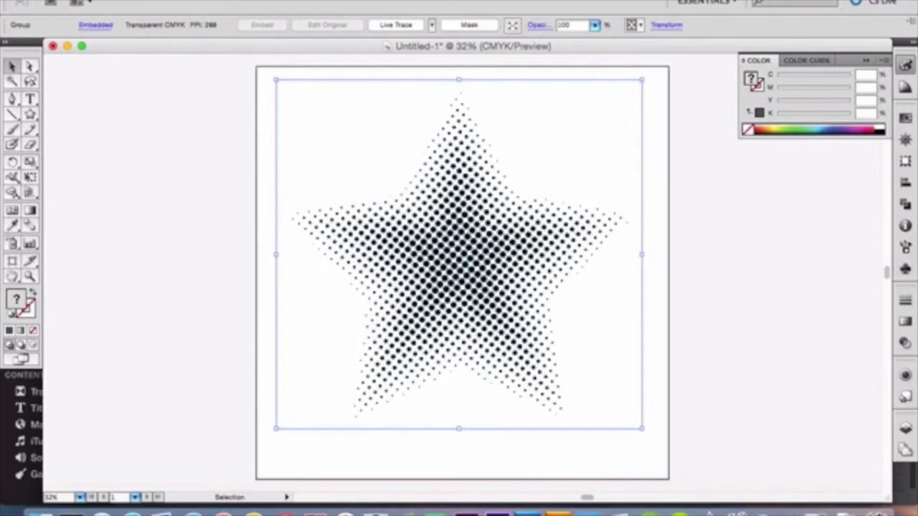
# Step: Live Trace the halftone image through Tracing Options using the Simple Trace preset
pyautogui.click(147, 0)
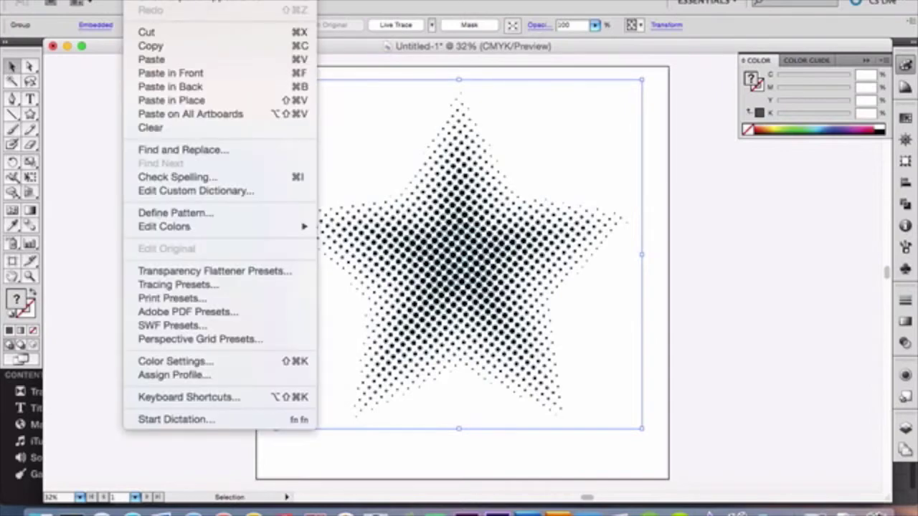
pyautogui.moveTo(176, 0)
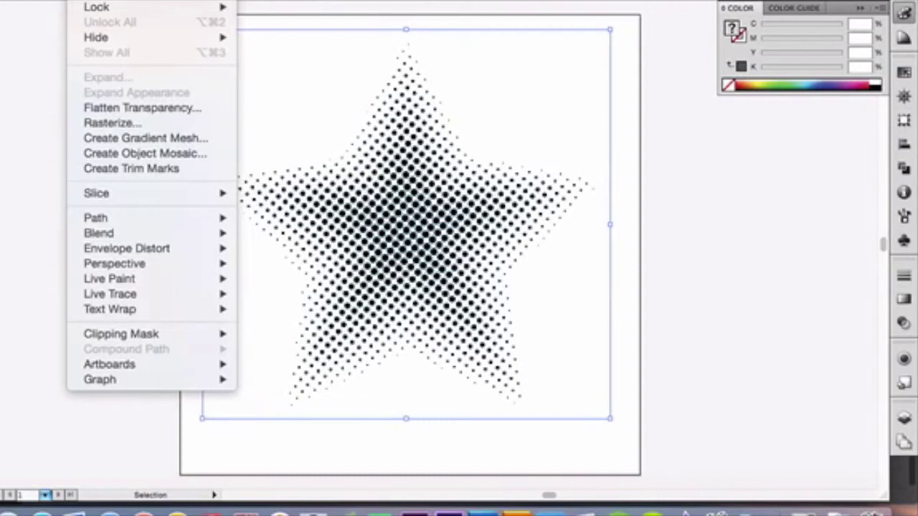
pyautogui.moveTo(163, 299)
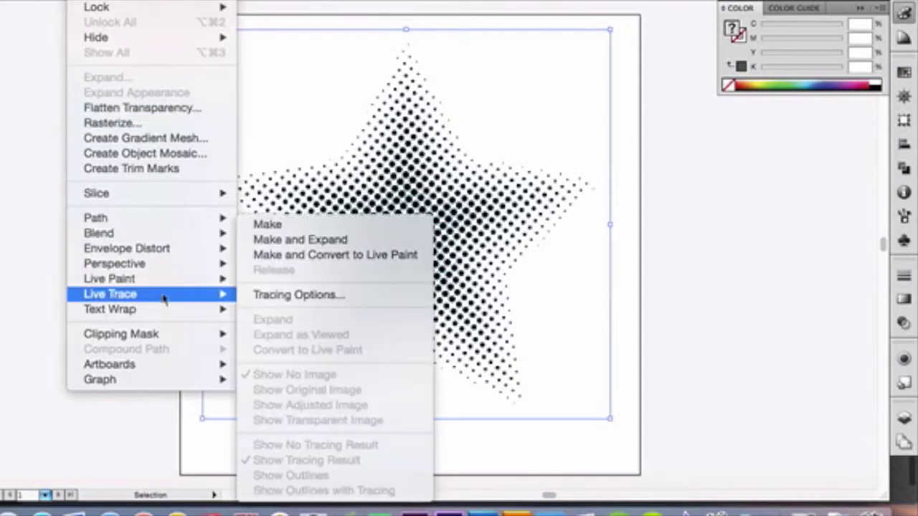
pyautogui.click(269, 300)
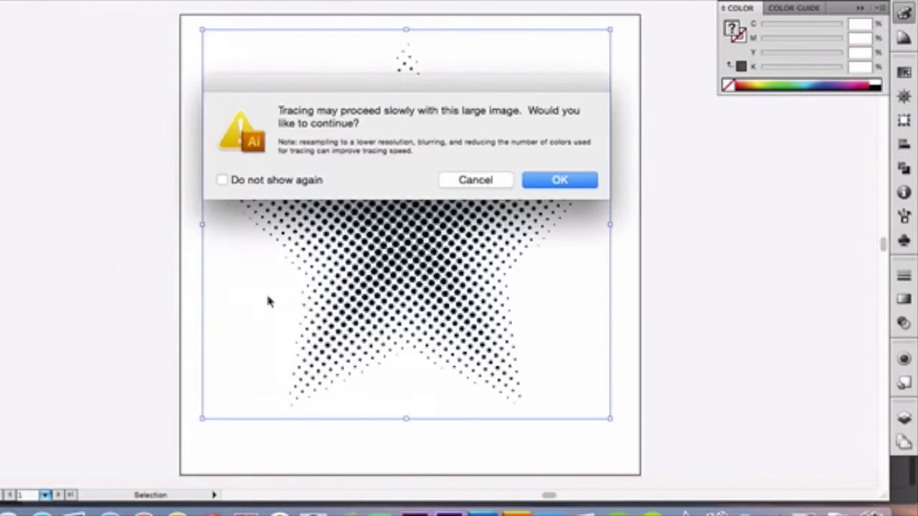
pyautogui.click(576, 182)
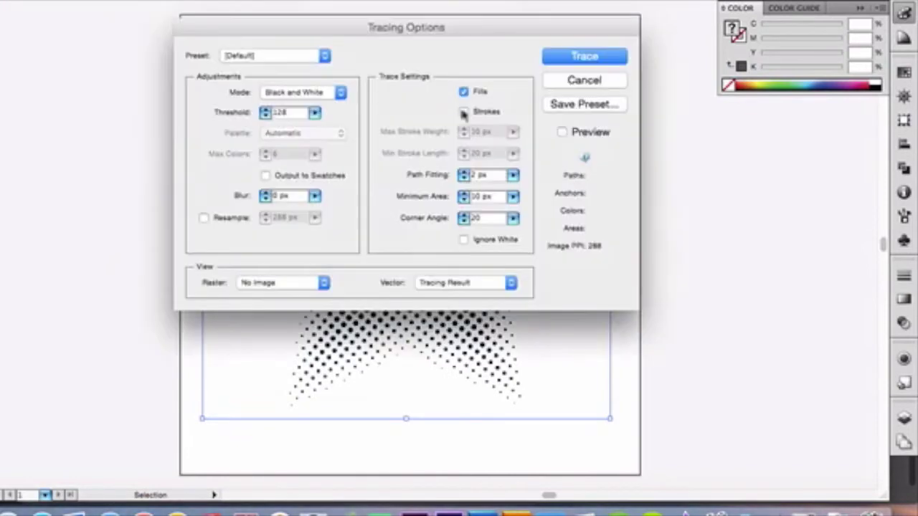
pyautogui.click(324, 56)
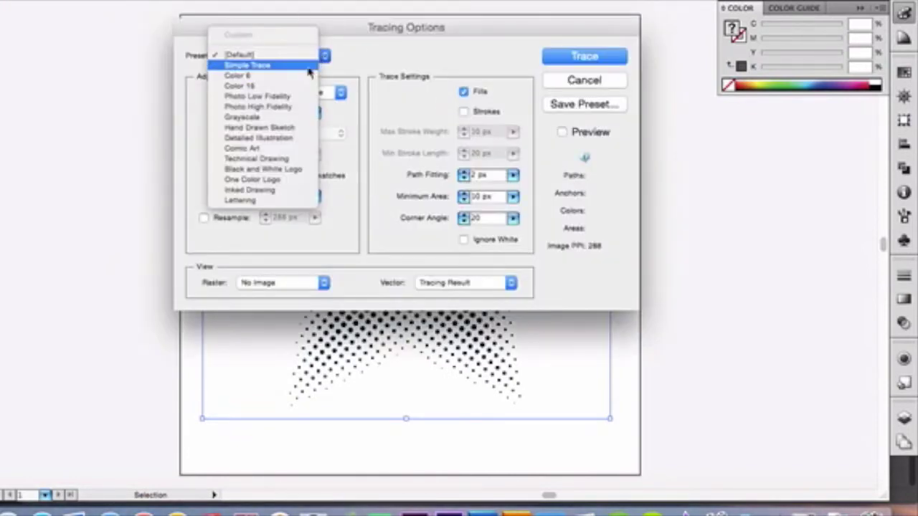
pyautogui.click(258, 64)
pyautogui.click(611, 57)
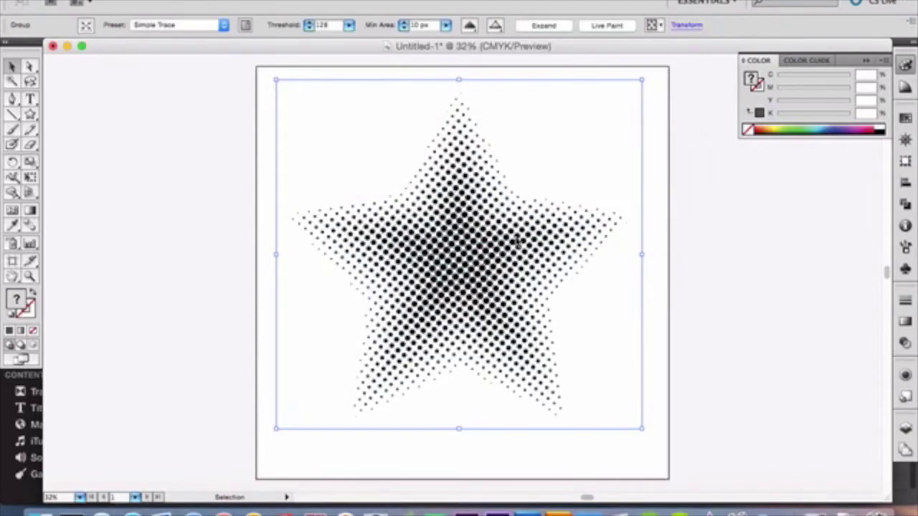
# Step: Expand the traced halftone star with Object and Fill checked into individual vector dot paths
pyautogui.click(178, 0)
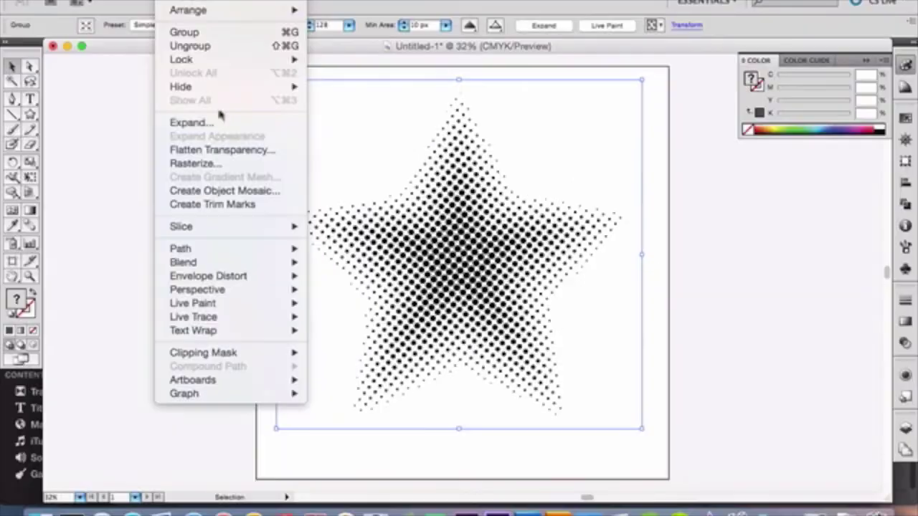
pyautogui.click(224, 127)
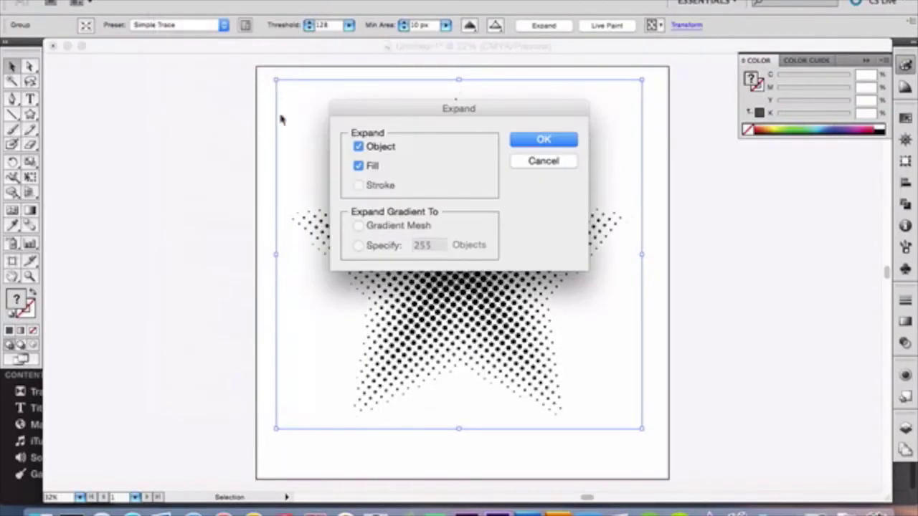
pyautogui.click(545, 140)
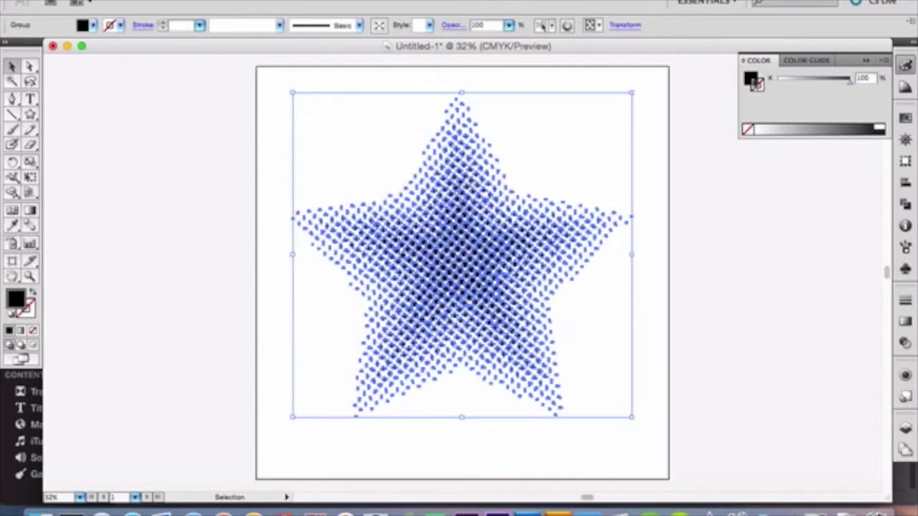
pyautogui.doubleClick(753, 78)
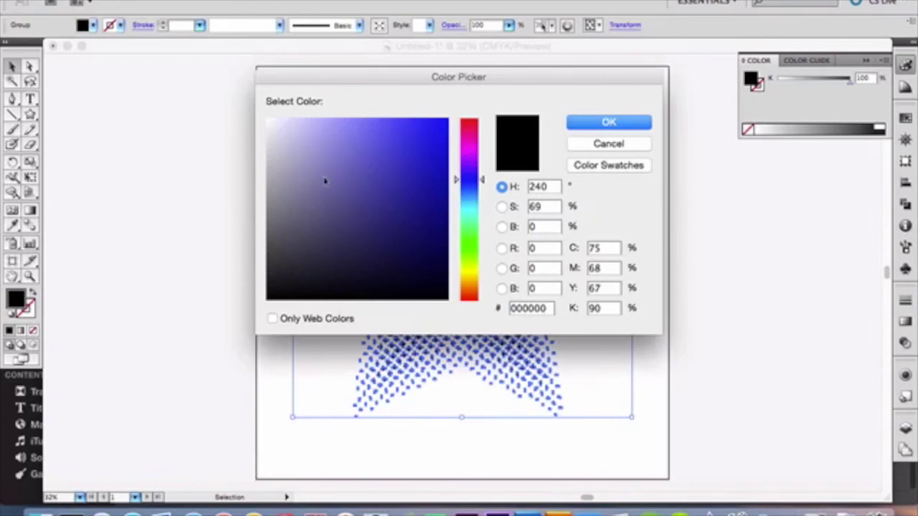
pyautogui.click(304, 233)
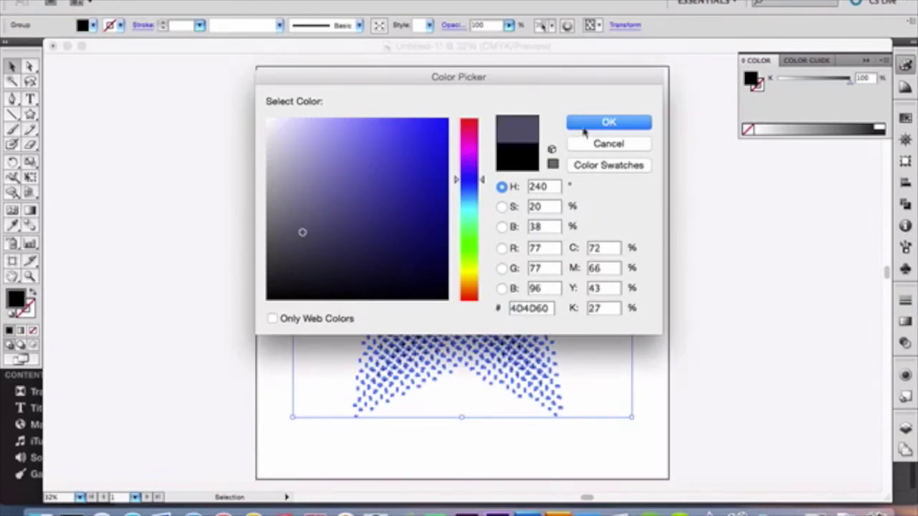
pyautogui.click(583, 128)
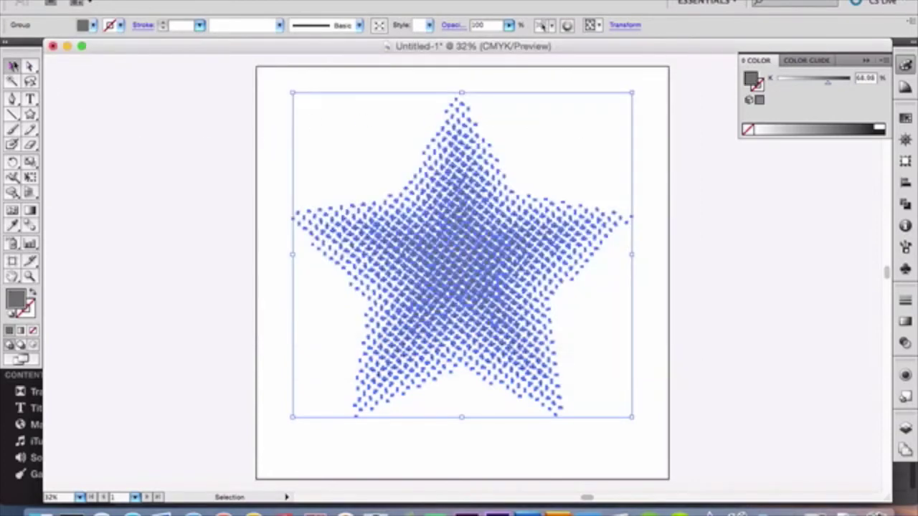
pyautogui.click(328, 84)
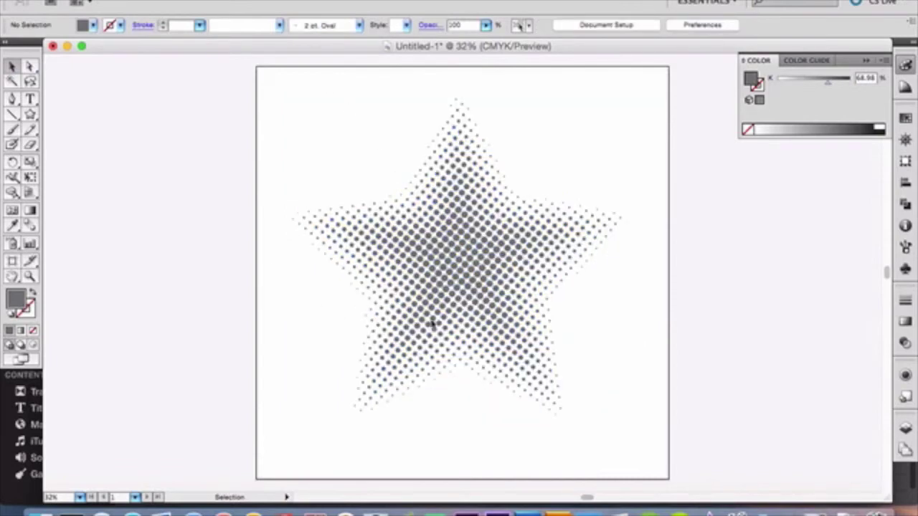
pyautogui.click(344, 330)
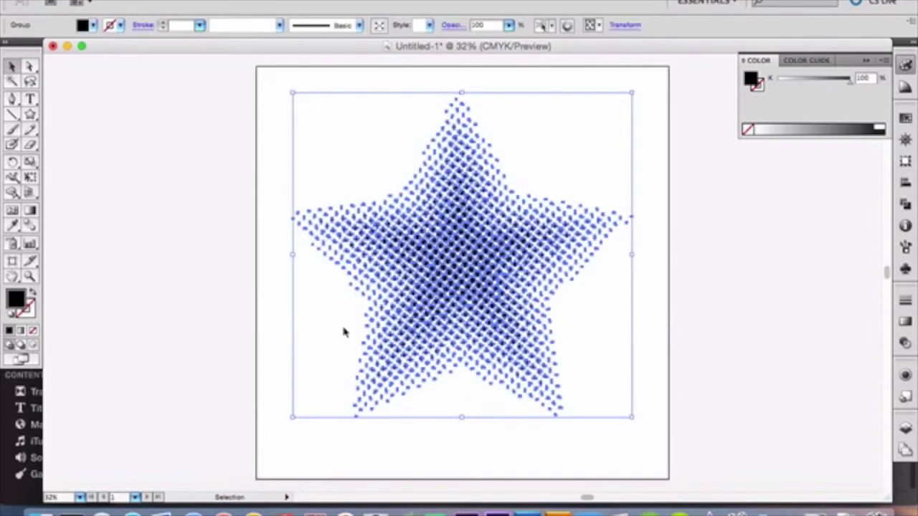
pyautogui.click(278, 116)
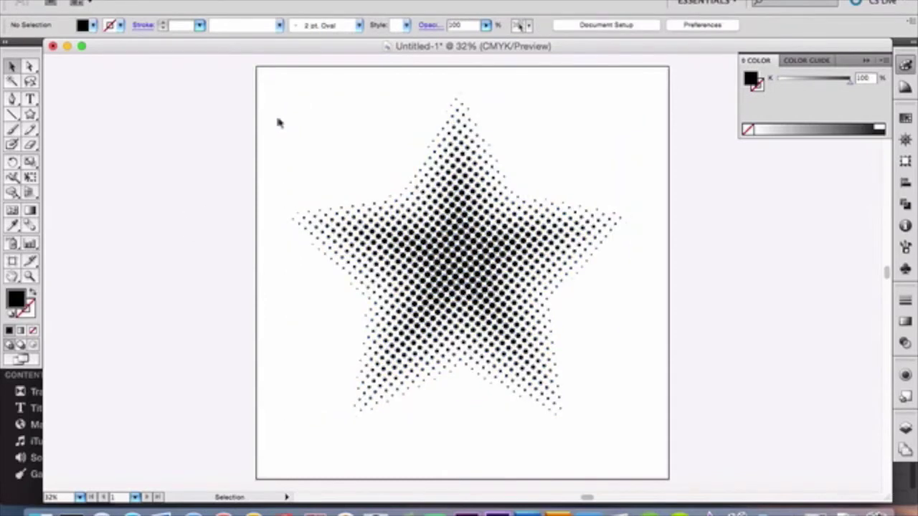